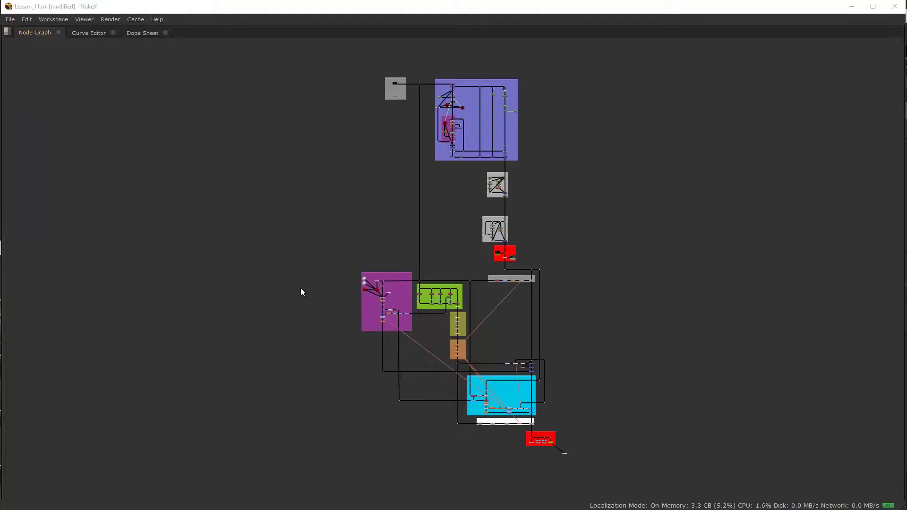
# Open the properties of the Write node for RenderTest.mov in the OUTPUT backdrop and bring up its render options
pyautogui.scroll(10, 534, 444)
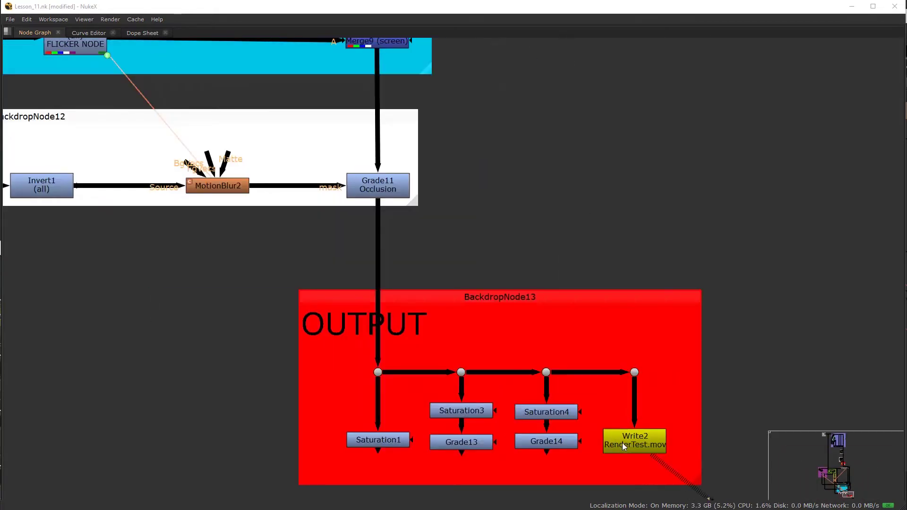
pyautogui.click(622, 443)
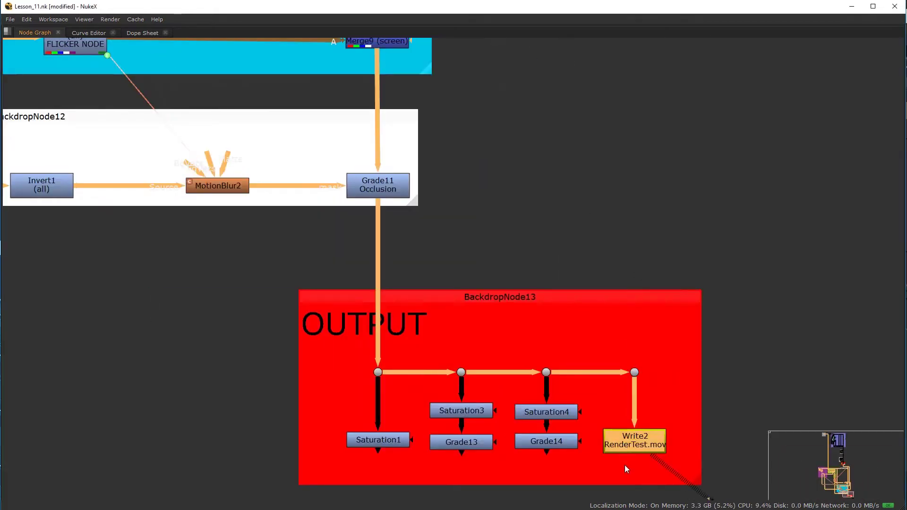
pyautogui.doubleClick(636, 443)
pyautogui.press('space')
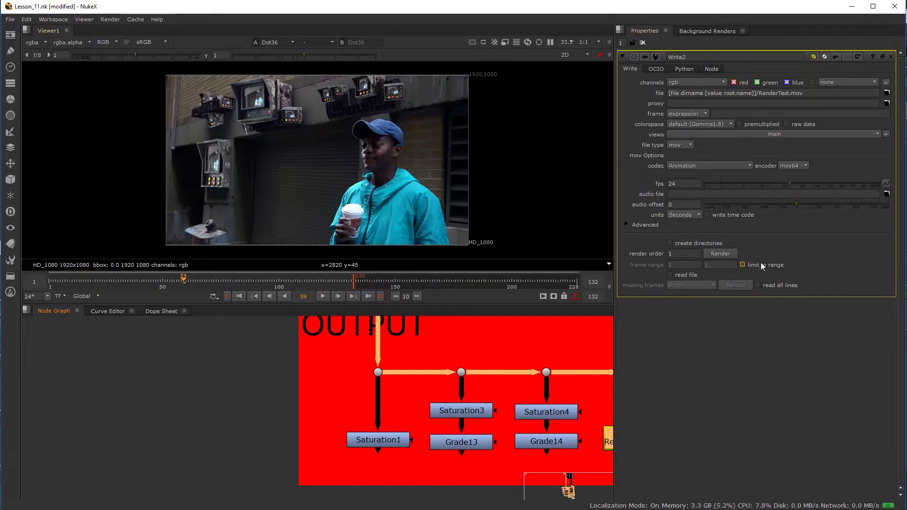
pyautogui.click(720, 254)
pyautogui.click(514, 241)
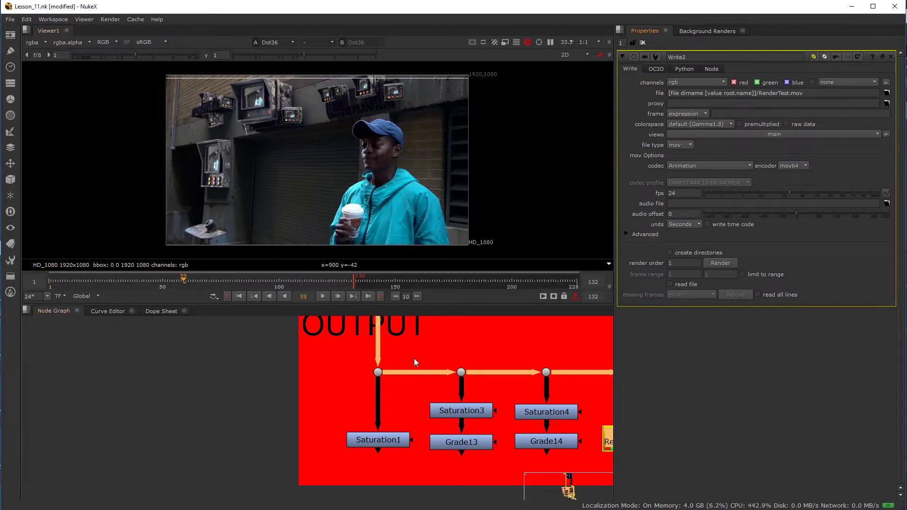
# Look over the nodes above the OUTPUT backdrop, including the CRT MONITORS, Occlusion Overall and BLUR NODES groups
pyautogui.scroll(-5, 433, 366)
pyautogui.scroll(3, 467, 381)
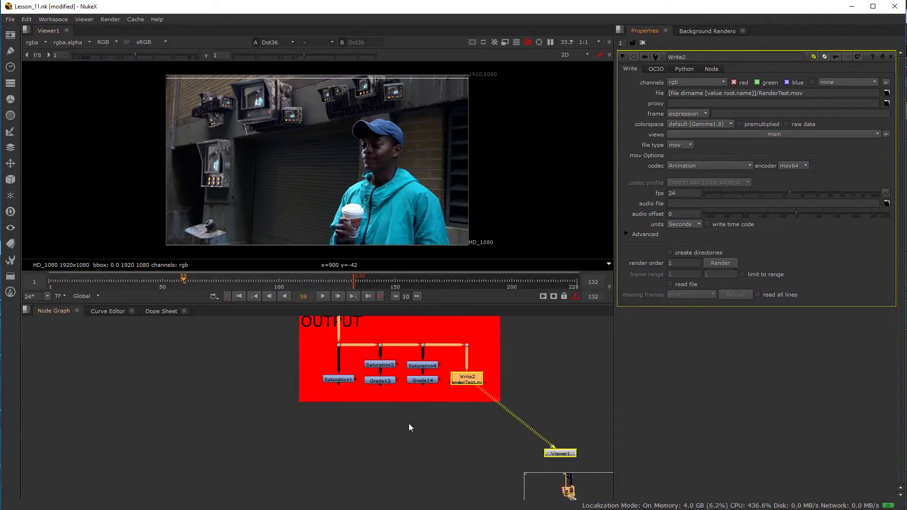
pyautogui.scroll(-6, 410, 424)
pyautogui.click(298, 393)
pyautogui.scroll(-3, 298, 393)
pyautogui.moveTo(298, 393); pyautogui.dragTo(434, 461, button='middle')
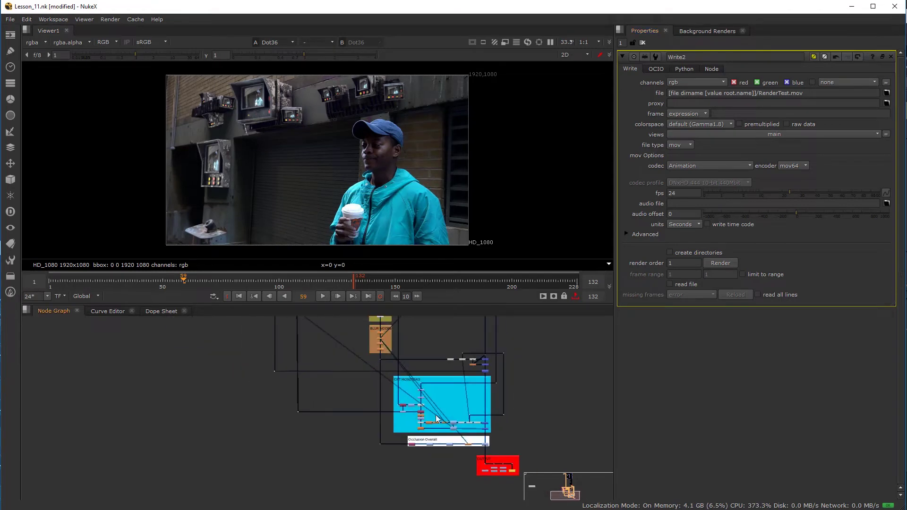
pyautogui.moveTo(435, 415); pyautogui.dragTo(364, 430, button='middle')
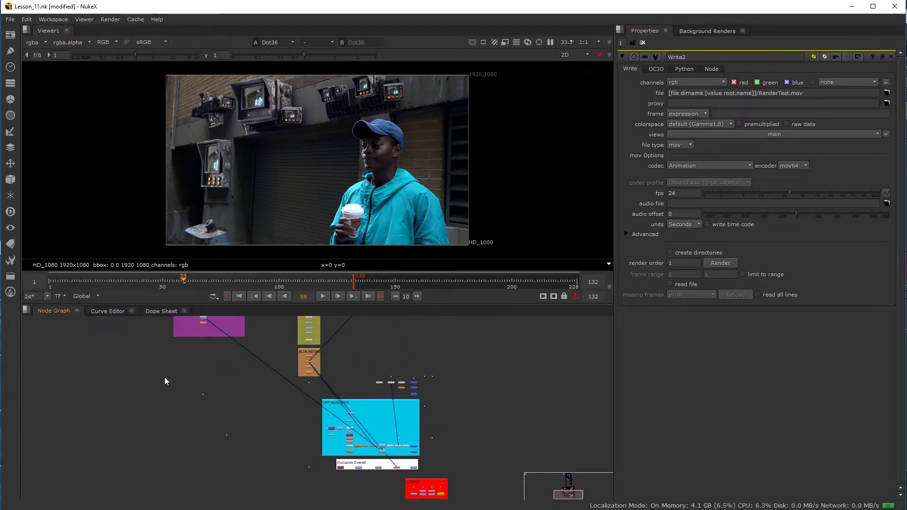
pyautogui.scroll(2, 167, 376)
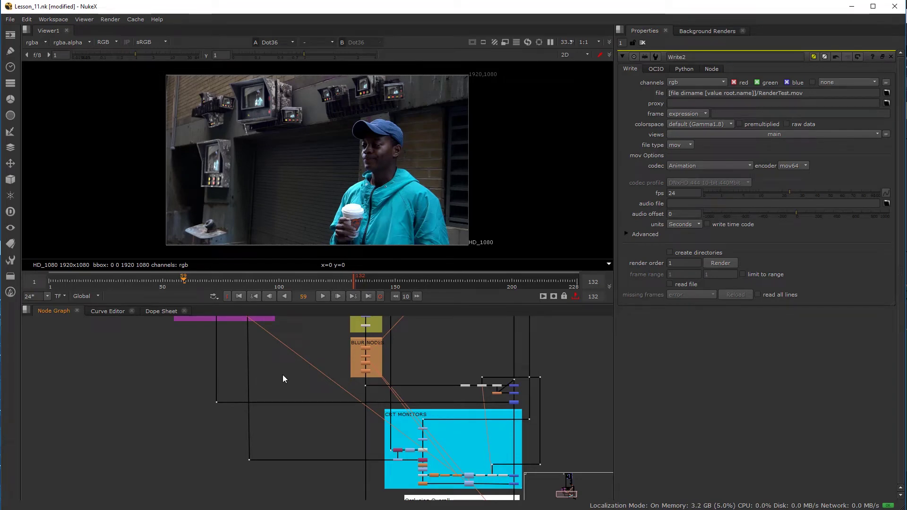
# Enlarge the node graph and examine the whole script's layout, from the source plate to the OUTPUT backdrop
pyautogui.press('space')
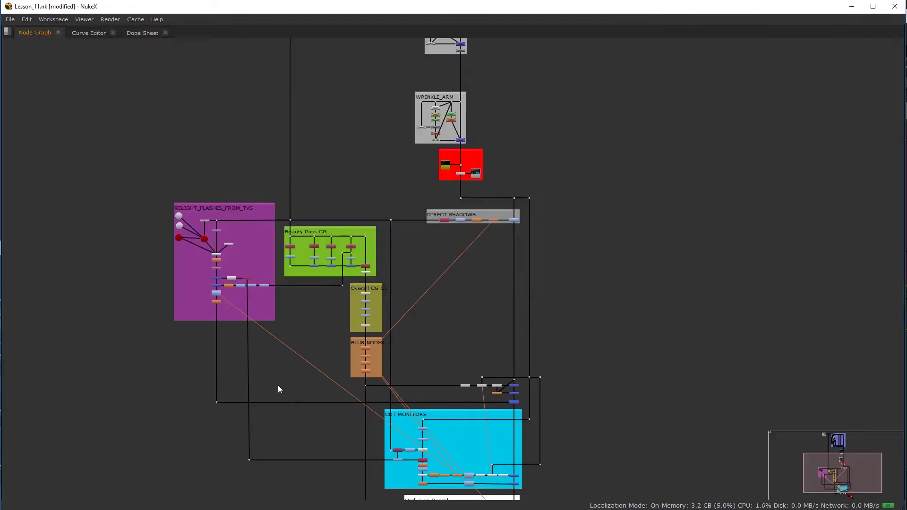
pyautogui.moveTo(282, 378); pyautogui.dragTo(342, 398, button='middle')
pyautogui.scroll(-3, 342, 397)
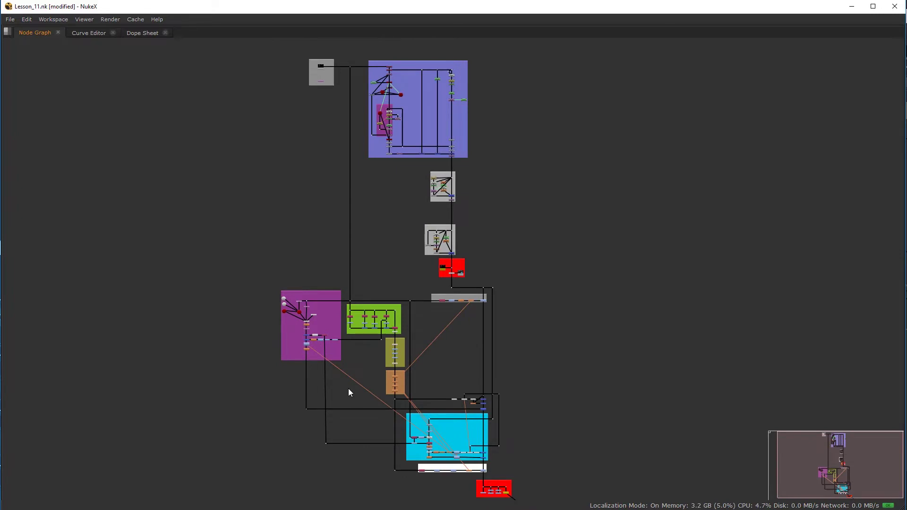
pyautogui.moveTo(350, 384); pyautogui.dragTo(392, 381, button='middle')
pyautogui.scroll(2, 392, 375)
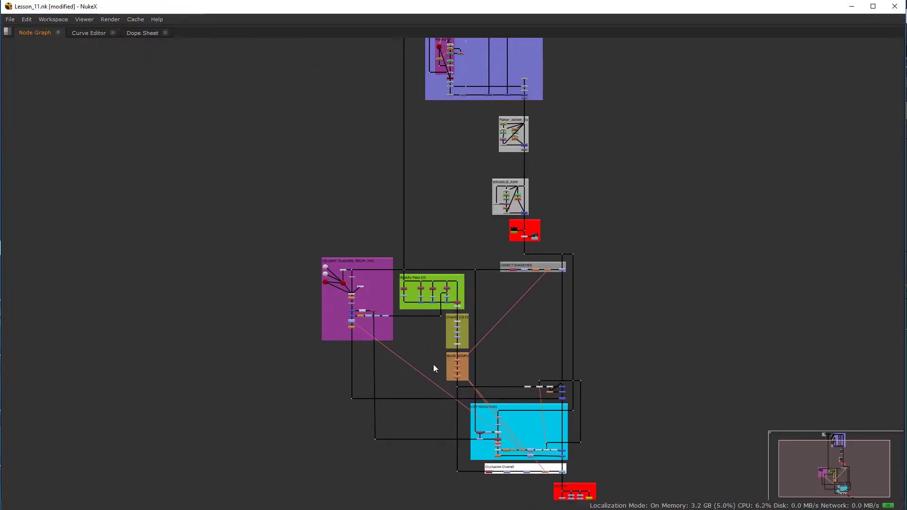
pyautogui.moveTo(471, 274); pyautogui.dragTo(460, 280, button='middle')
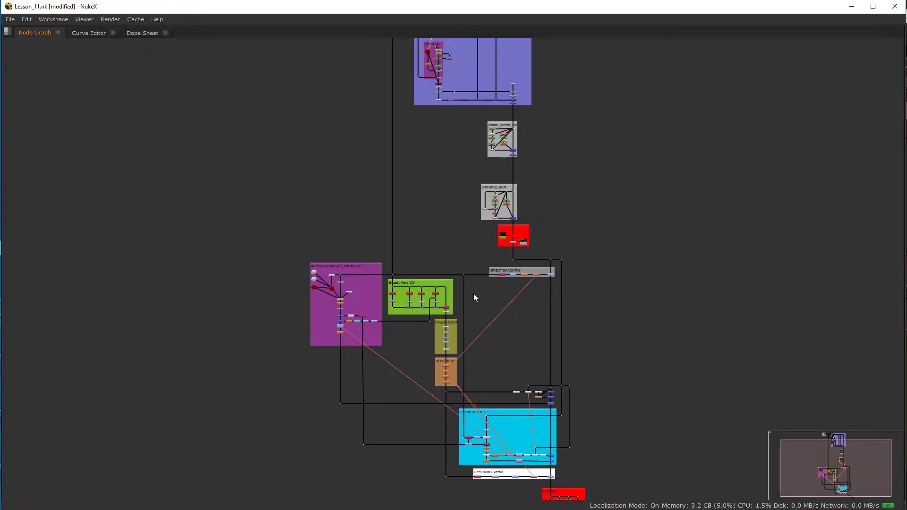
pyautogui.moveTo(473, 293); pyautogui.dragTo(446, 209, button='middle')
pyautogui.scroll(3, 446, 241)
pyautogui.scroll(-1, 446, 209)
pyautogui.scroll(2, 446, 210)
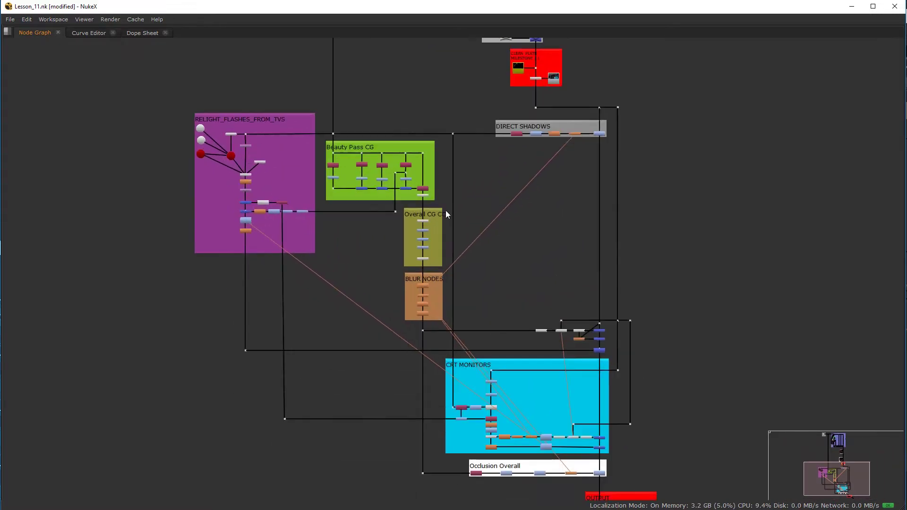
pyautogui.scroll(-1, 348, 107)
pyautogui.moveTo(342, 109); pyautogui.dragTo(304, 91, button='middle')
pyautogui.scroll(1, 302, 85)
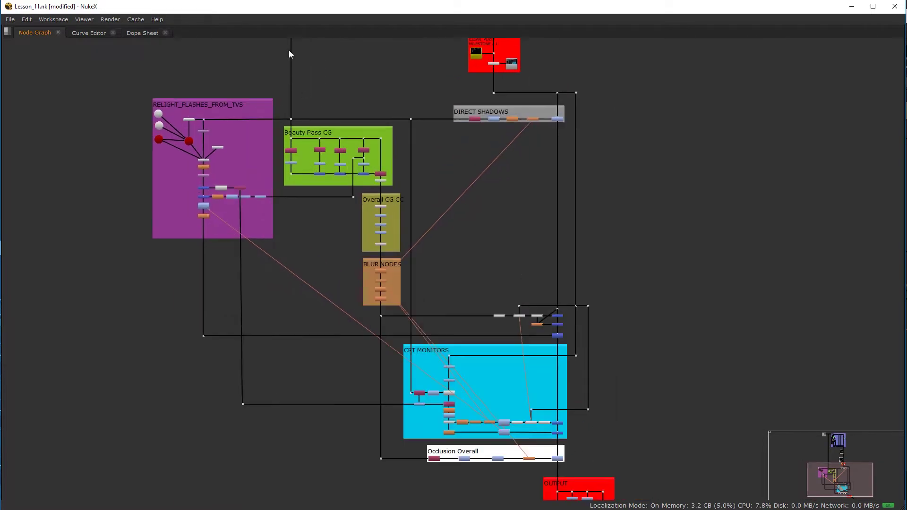
pyautogui.scroll(-1, 290, 94)
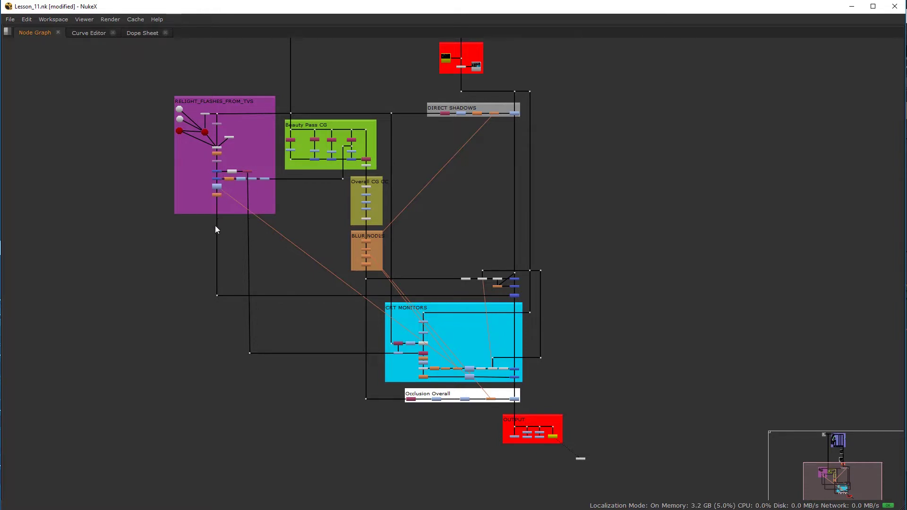
# Add a dot on the pipe running from the RELIGHT_FLASHES_FROM_TVS output to the Flashes screen merge
pyautogui.click(217, 296)
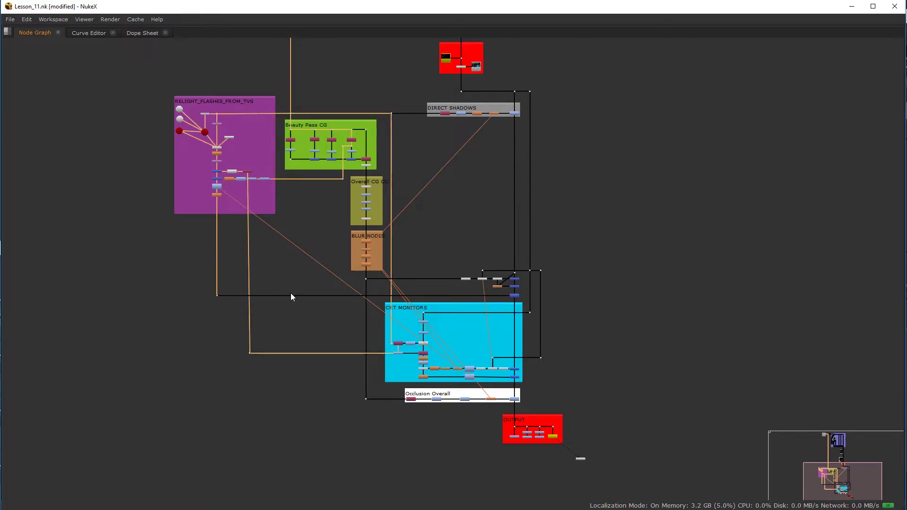
pyautogui.scroll(5, 522, 297)
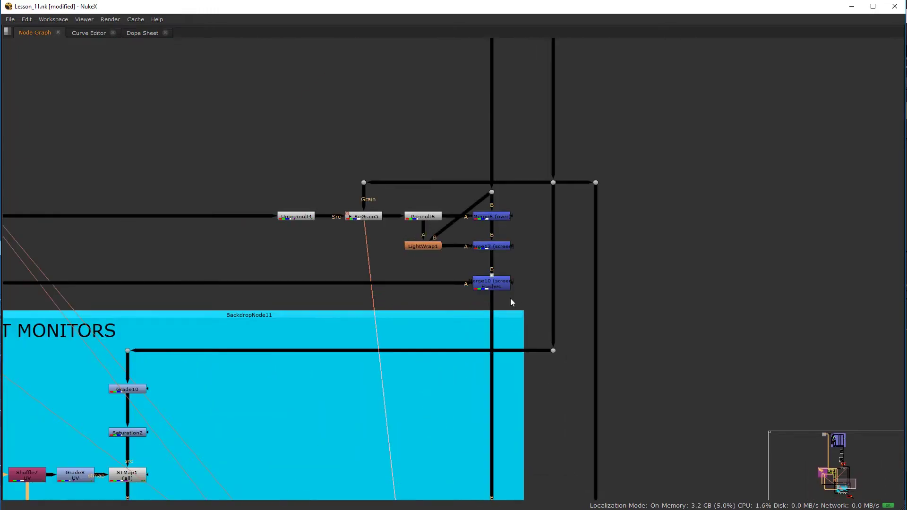
pyautogui.scroll(-8, 453, 316)
pyautogui.moveTo(345, 311); pyautogui.dragTo(354, 329, button='middle')
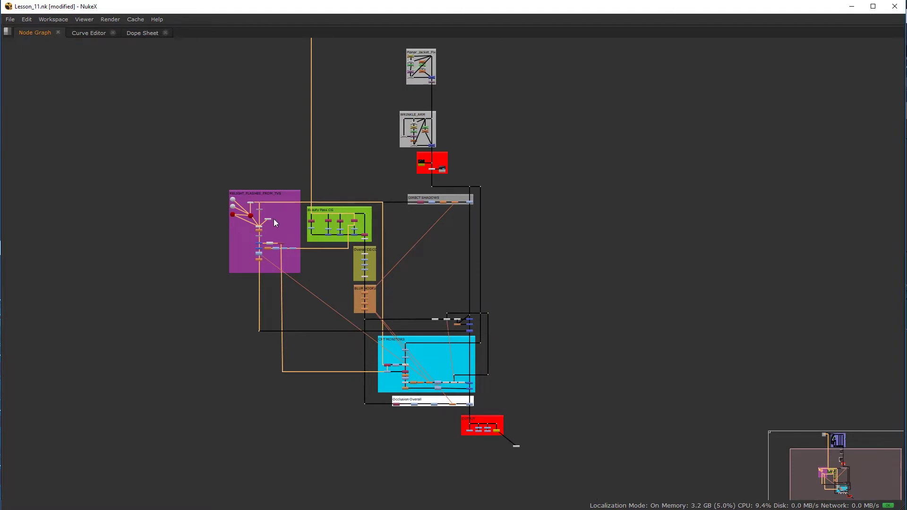
pyautogui.scroll(5, 342, 323)
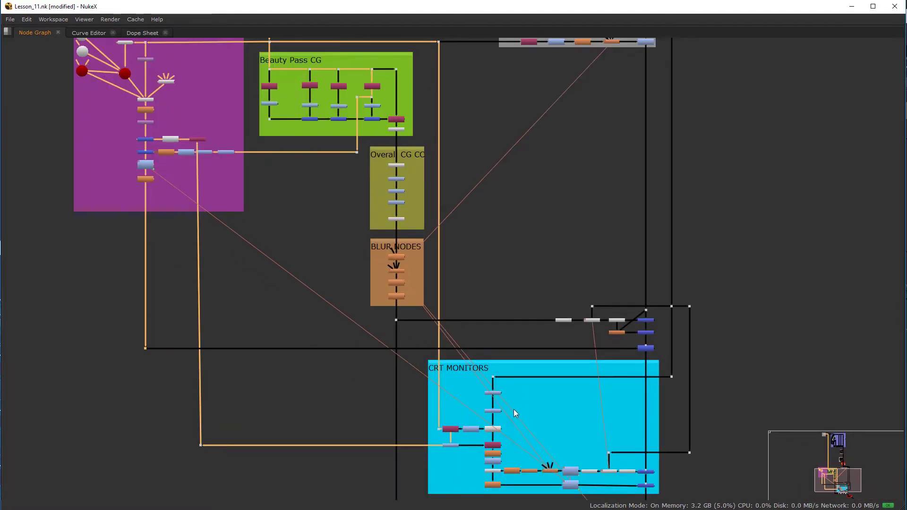
pyautogui.scroll(5, 547, 350)
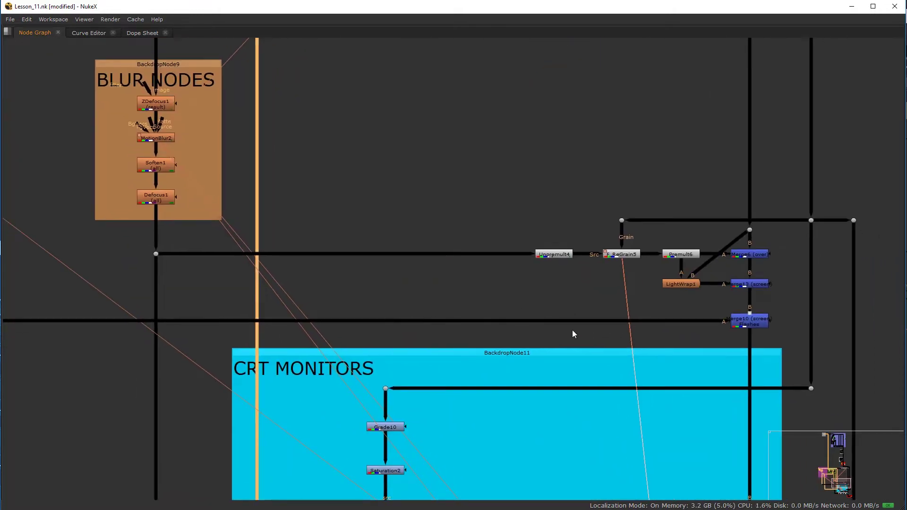
pyautogui.keyDown('ctrl'); pyautogui.moveTo(366, 322); pyautogui.dragTo(441, 320); pyautogui.keyUp('ctrl')
pyautogui.scroll(1, 821, 362)
pyautogui.scroll(5, 820, 362)
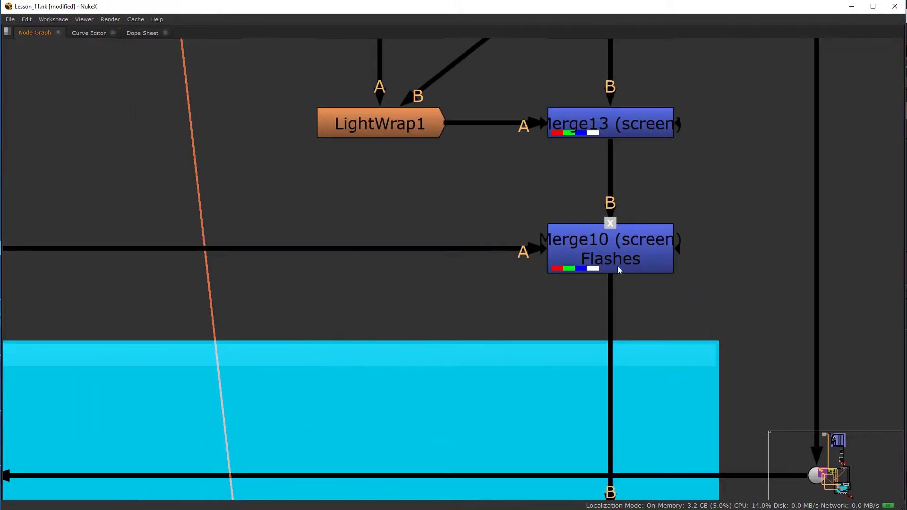
pyautogui.scroll(-7, 560, 277)
pyautogui.moveTo(448, 251); pyautogui.dragTo(547, 257, button='middle')
pyautogui.scroll(-3, 547, 257)
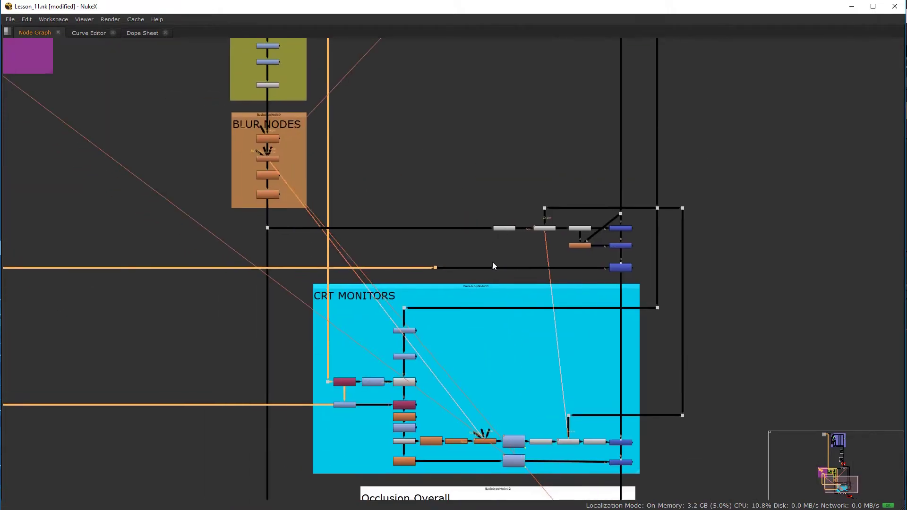
# Examine the chain of nodes inside the RELIGHT_FLASHES_FROM_TVS backdrop that feeds the flashes branch
pyautogui.moveTo(21, 196); pyautogui.dragTo(591, 450, button='middle')
pyautogui.scroll(4, 520, 251)
pyautogui.scroll(2, 520, 254)
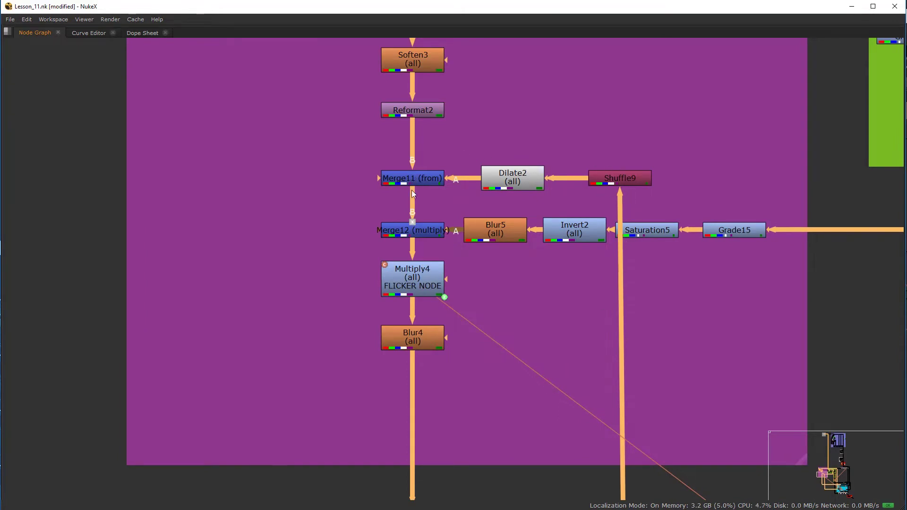
pyautogui.scroll(-2, 430, 440)
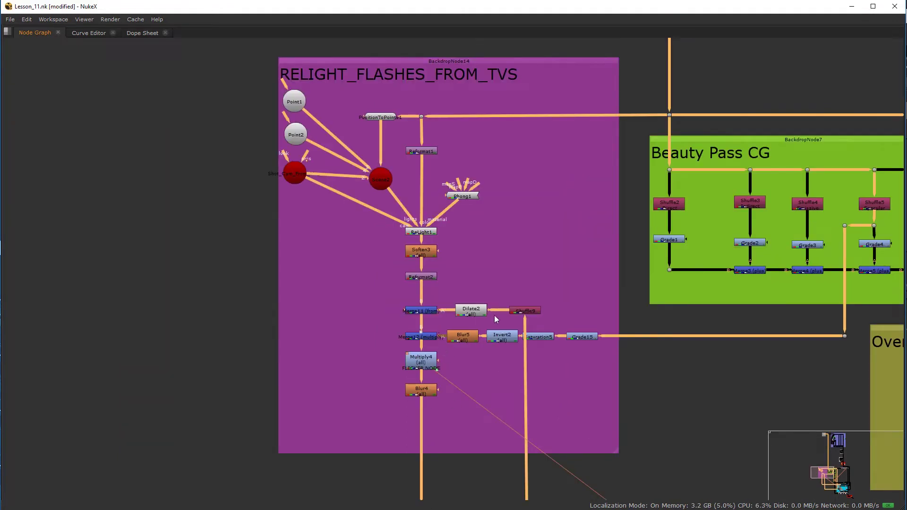
pyautogui.scroll(-3, 472, 331)
pyautogui.moveTo(471, 345); pyautogui.dragTo(375, 275, button='middle')
pyautogui.scroll(1, 374, 277)
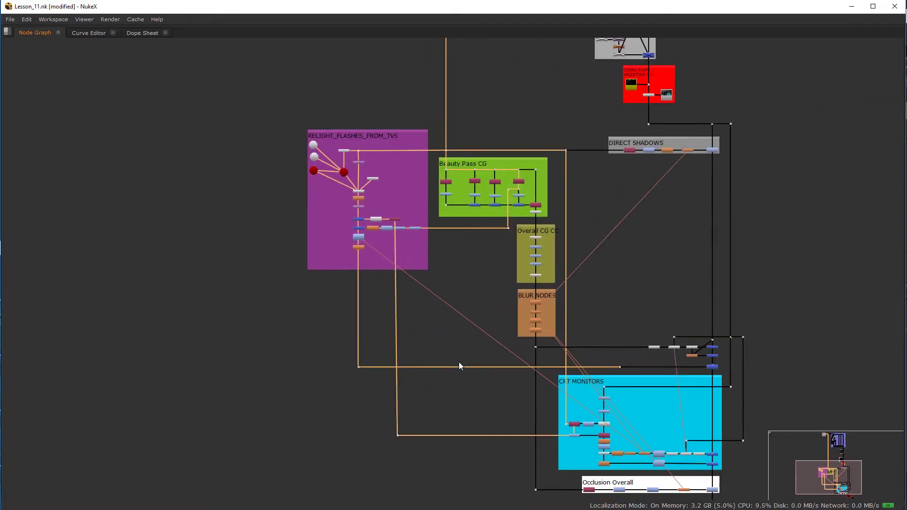
# Clear the node selection and trace the flashes branch from its backdrop to the main pipe above CRT MONITORS
pyautogui.scroll(1, 561, 377)
pyautogui.click(626, 371)
pyautogui.scroll(1, 626, 370)
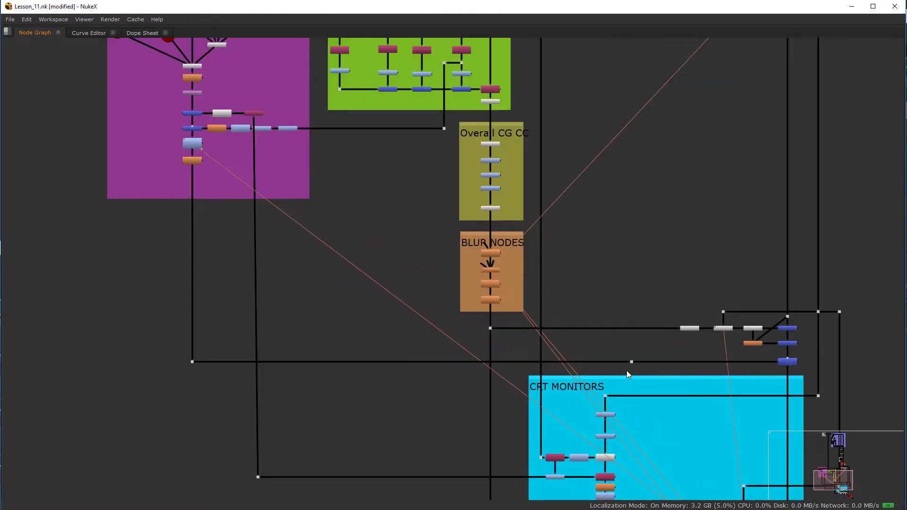
pyautogui.moveTo(569, 481); pyautogui.dragTo(572, 435, button='middle')
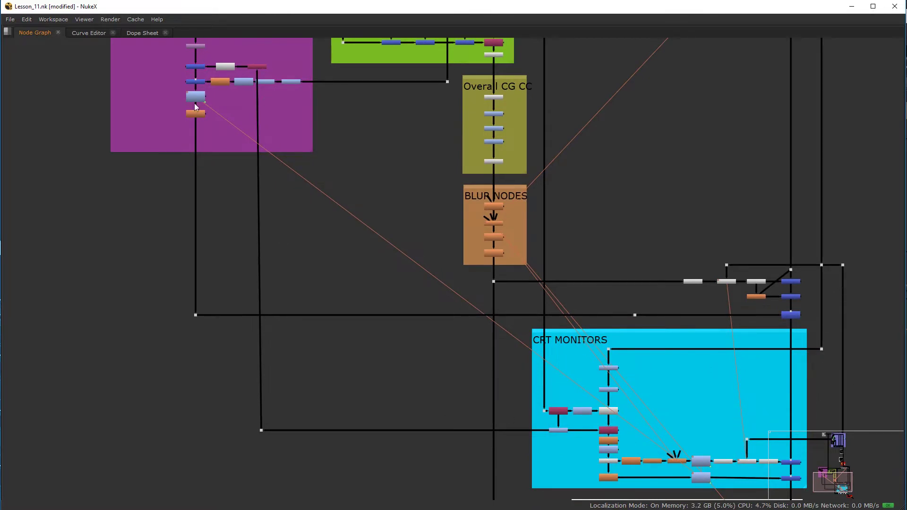
pyautogui.moveTo(356, 190); pyautogui.dragTo(353, 276, button='middle')
pyautogui.moveTo(447, 90); pyautogui.dragTo(439, 132, button='middle')
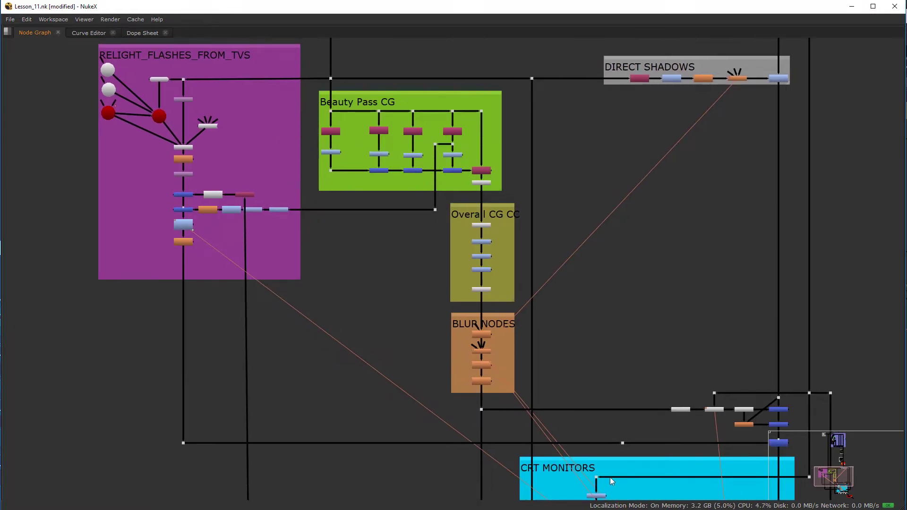
pyautogui.scroll(-3, 540, 407)
pyautogui.scroll(5, 472, 380)
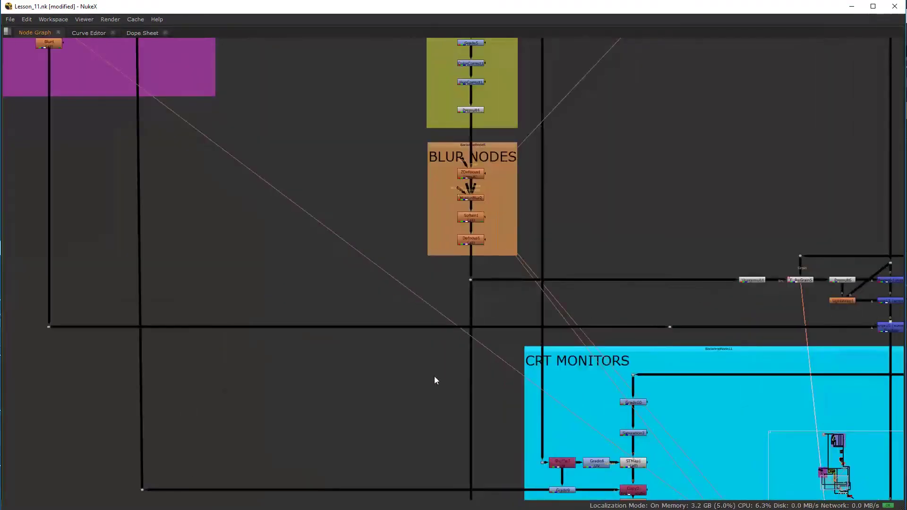
pyautogui.scroll(-4, 436, 380)
pyautogui.scroll(8, 549, 337)
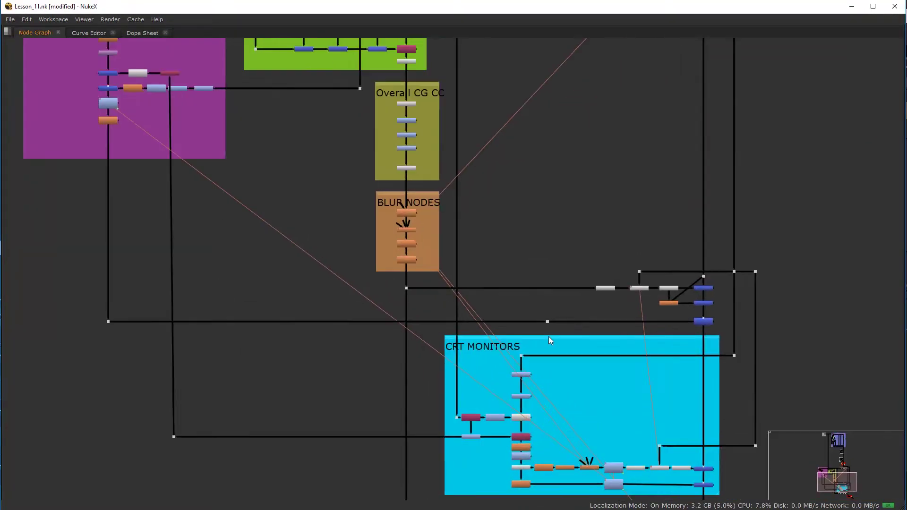
# Paste the Milestone_1 dpx Write node unconnected and place it just above the dot on the flashes pipe
pyautogui.moveTo(541, 322); pyautogui.dragTo(413, 298, button='middle')
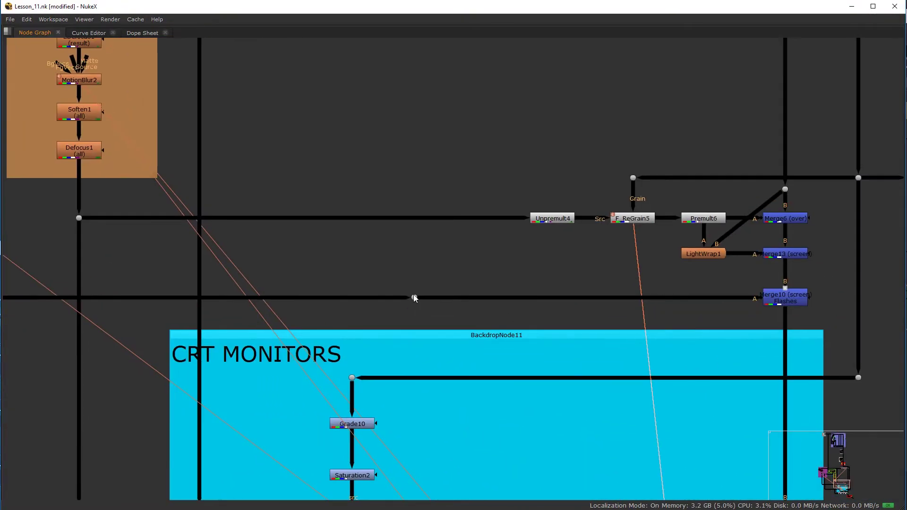
pyautogui.click(413, 298)
pyautogui.click(350, 275)
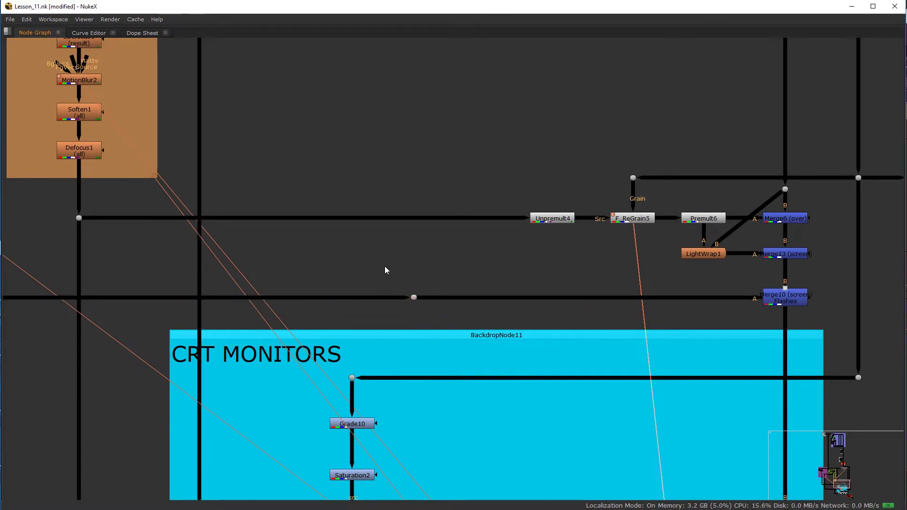
pyautogui.press('Tab')
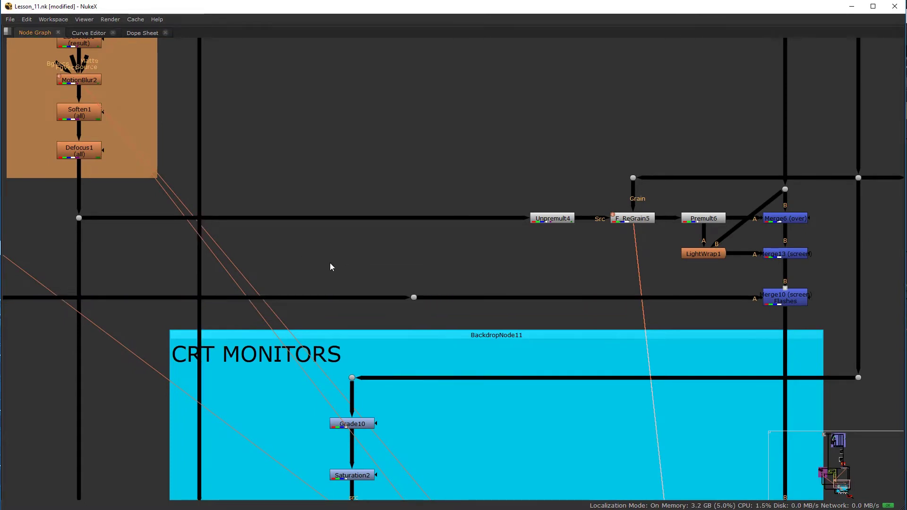
pyautogui.hotkey('ctrl', 'v')
pyautogui.moveTo(338, 265); pyautogui.dragTo(402, 265)
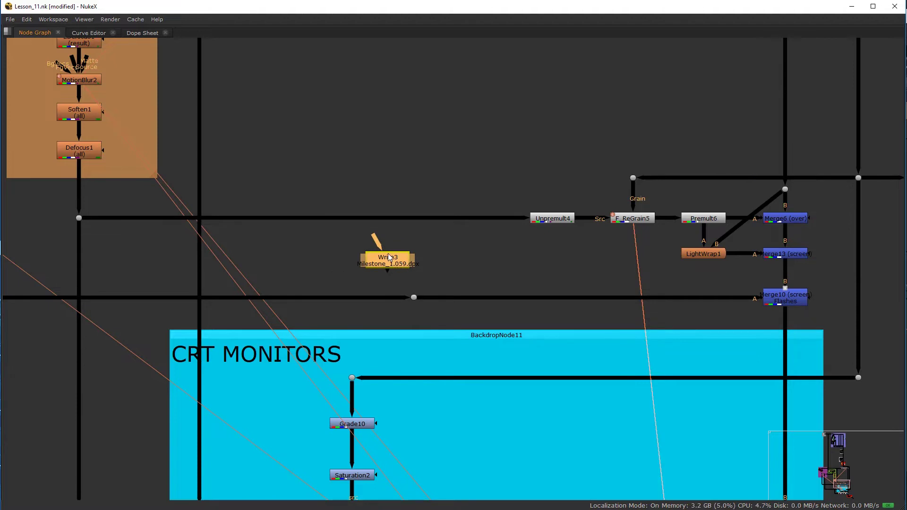
# Add an unconnected Switch node beside the Write node, above the flashes pipe
pyautogui.click(491, 260)
pyautogui.press('Tab')
pyautogui.write('switch')
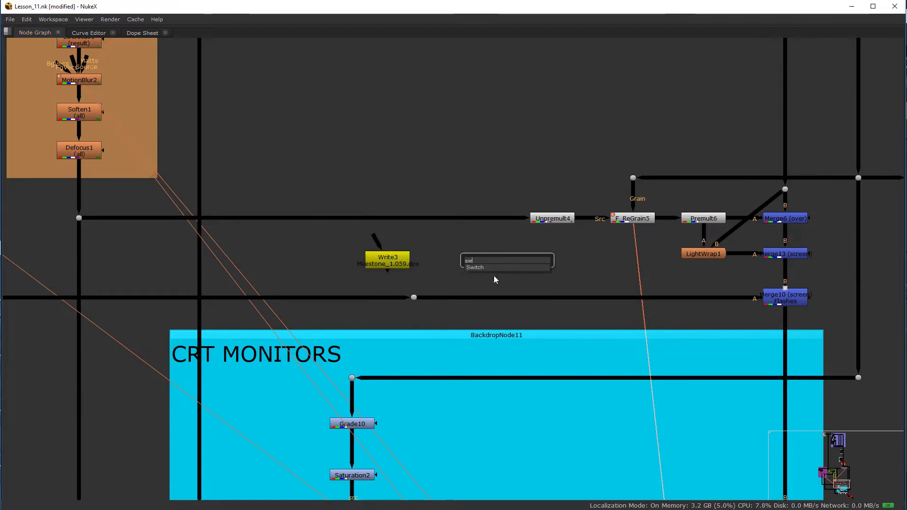
pyautogui.press('Return')
pyautogui.moveTo(506, 260); pyautogui.dragTo(483, 271)
pyautogui.moveTo(393, 257); pyautogui.dragTo(401, 254)
pyautogui.moveTo(407, 297); pyautogui.dragTo(400, 290)
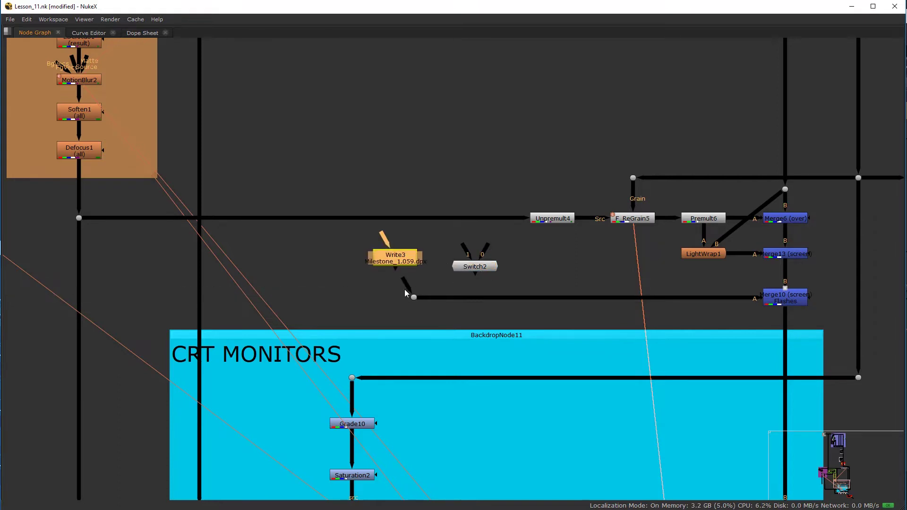
pyautogui.hotkey('ctrl', 'z')
# Wire the Switch into the flashes pipe, with input 0 on the relight flashes branch and input 1 on the Write node
pyautogui.scroll(-4, 456, 265)
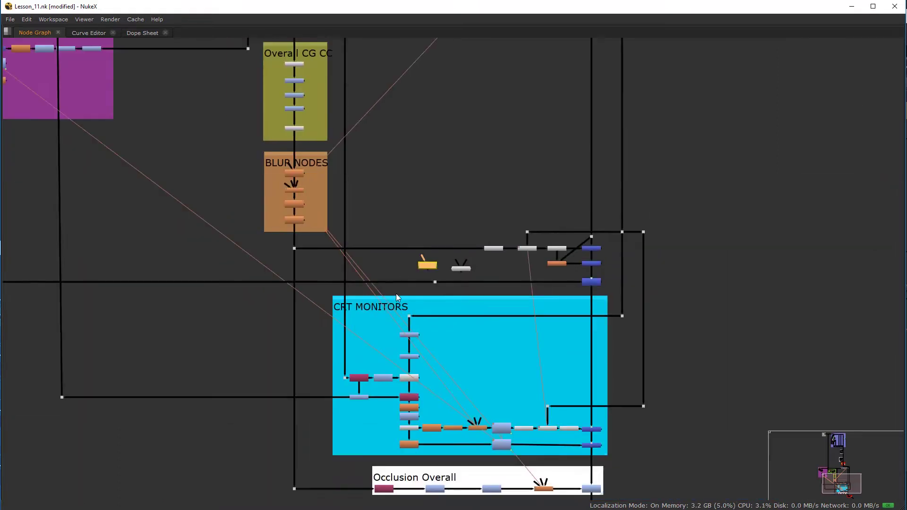
pyautogui.moveTo(396, 295); pyautogui.dragTo(562, 317, button='middle')
pyautogui.moveTo(616, 291); pyautogui.dragTo(58, 288)
pyautogui.scroll(5, 205, 317)
pyautogui.moveTo(210, 326); pyautogui.dragTo(429, 321)
pyautogui.scroll(-6, 438, 333)
pyautogui.moveTo(585, 359); pyautogui.dragTo(311, 354, button='middle')
pyautogui.scroll(2, 264, 348)
pyautogui.moveTo(126, 324); pyautogui.dragTo(653, 309)
pyautogui.scroll(2, 515, 302)
pyautogui.scroll(1, 517, 305)
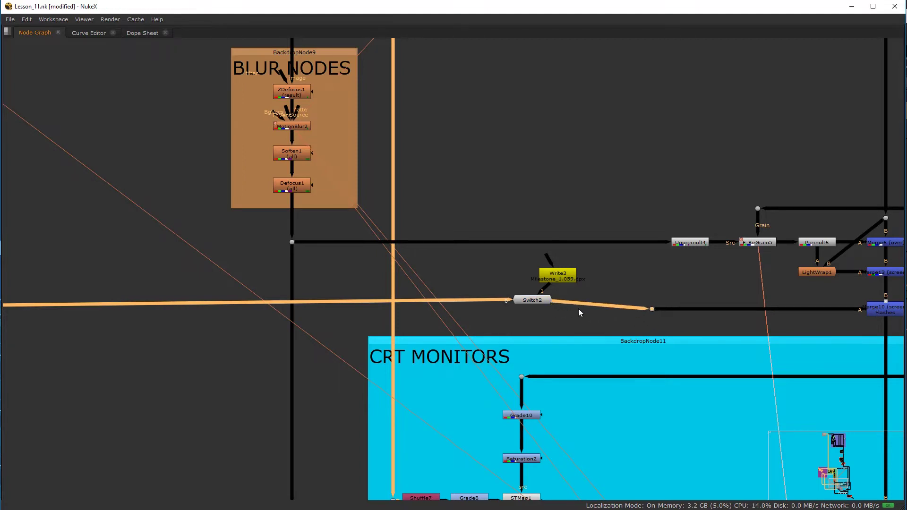
# Delete the dot after the Switch and align the Switch on the flashes pipe directly below the Write node
pyautogui.press('Delete')
pyautogui.moveTo(531, 301); pyautogui.dragTo(554, 311)
pyautogui.scroll(1, 565, 290)
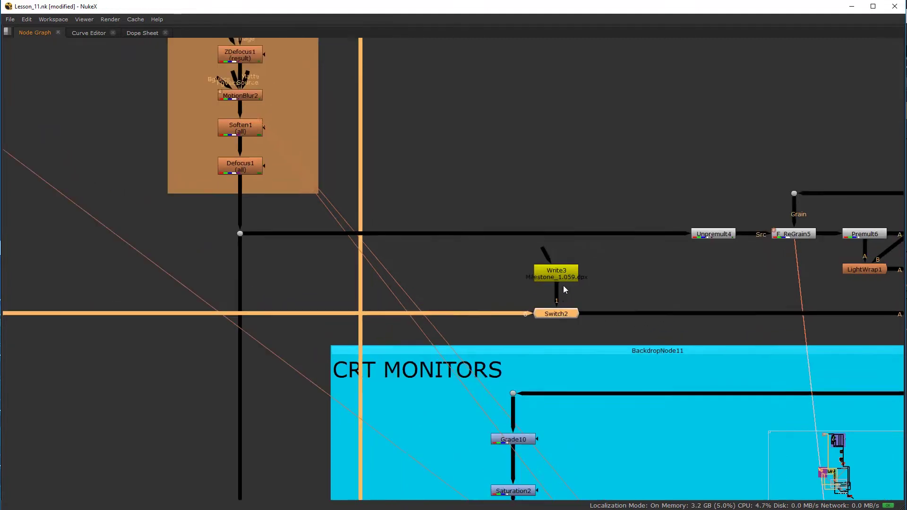
pyautogui.scroll(1, 565, 290)
pyautogui.click(556, 279)
pyautogui.scroll(-2, 498, 238)
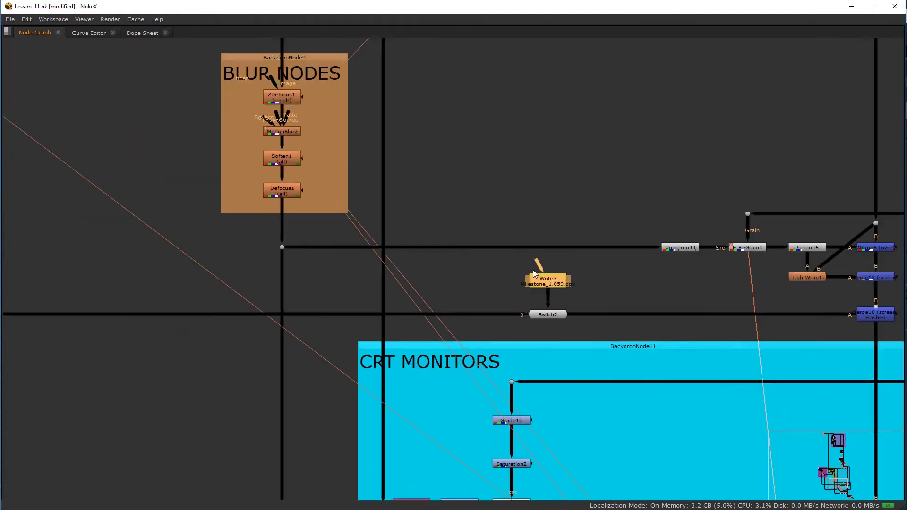
# Add a dot on the flashes pipe ahead of the Switch and connect the Write node's input to it
pyautogui.scroll(1, 486, 274)
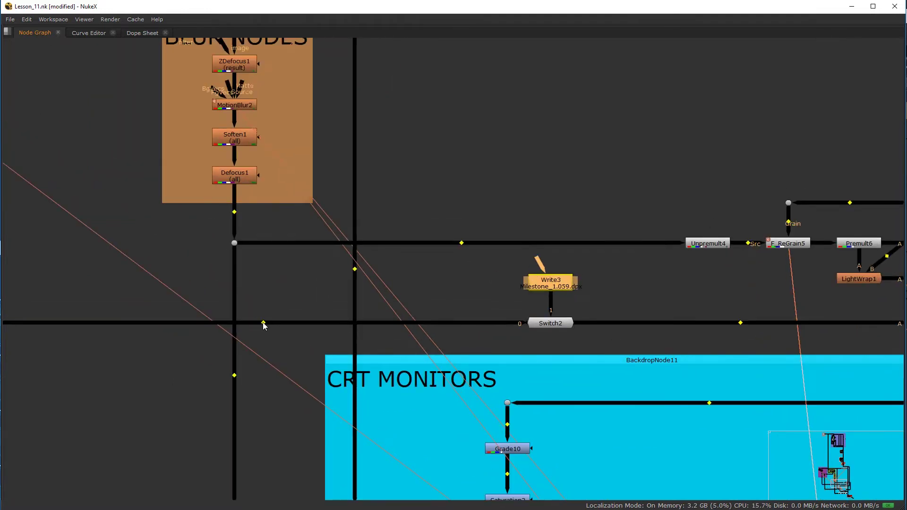
pyautogui.keyDown('ctrl'); pyautogui.moveTo(263, 322); pyautogui.dragTo(451, 323); pyautogui.keyUp('ctrl')
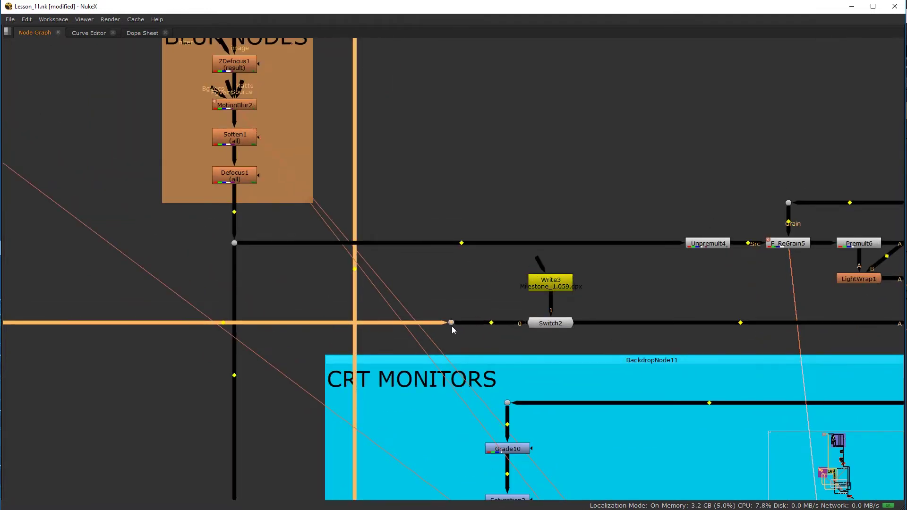
pyautogui.click(531, 259)
pyautogui.moveTo(539, 257); pyautogui.dragTo(451, 322)
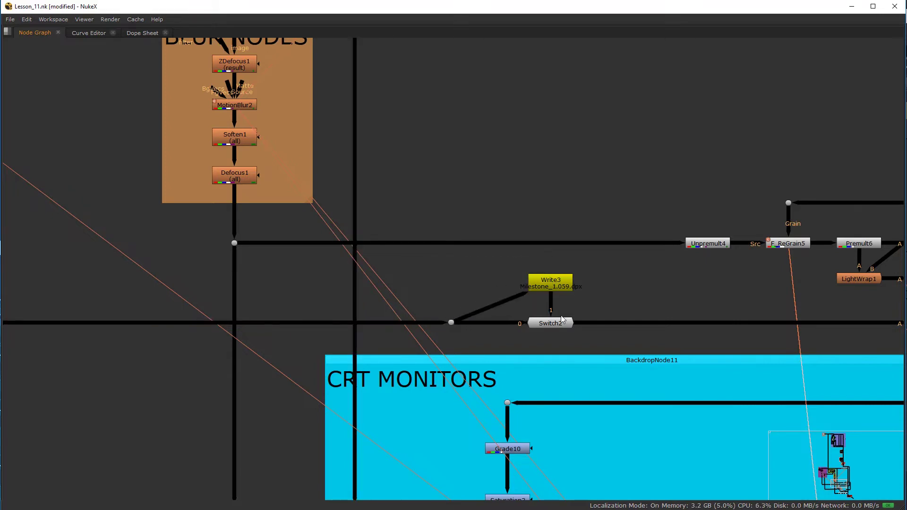
# Check the flashes Write node's properties and its connections in the full workspace layout
pyautogui.click(556, 282)
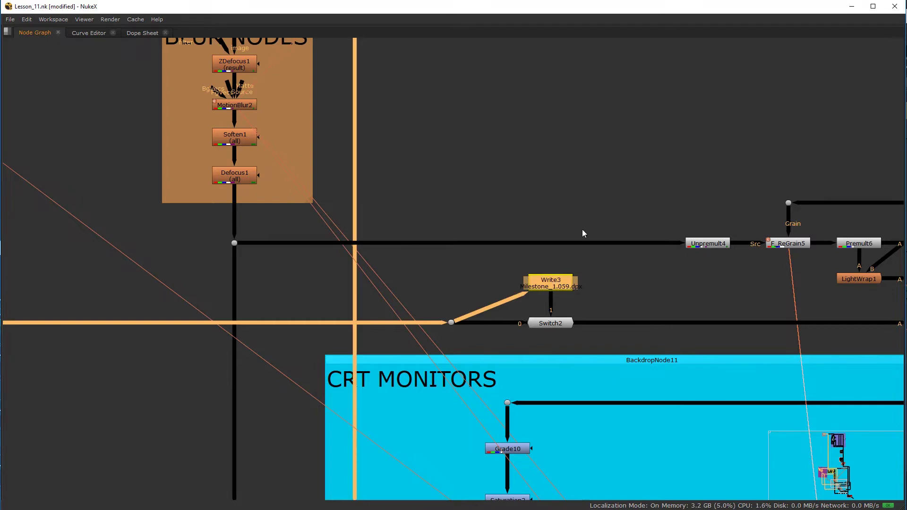
pyautogui.press('space')
pyautogui.scroll(-4, 456, 402)
pyautogui.scroll(5, 510, 351)
pyautogui.moveTo(510, 350); pyautogui.dragTo(380, 377, button='middle')
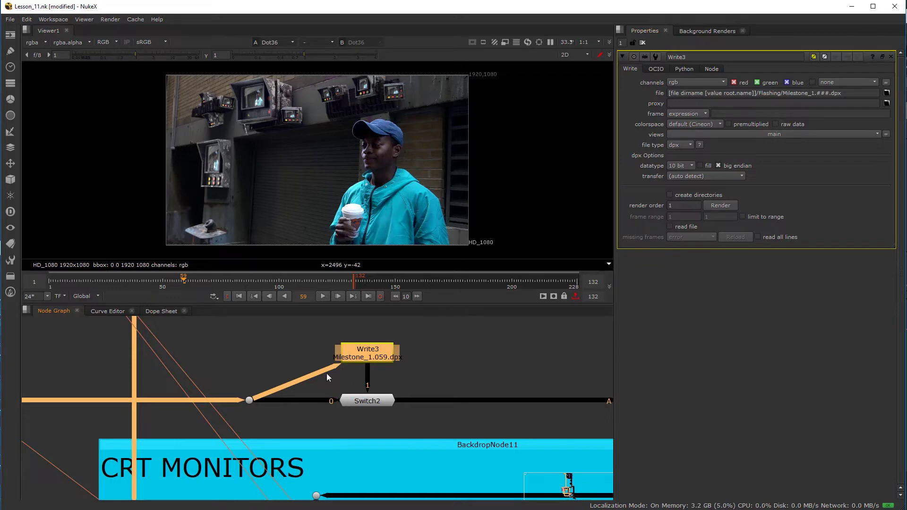
pyautogui.press('space')
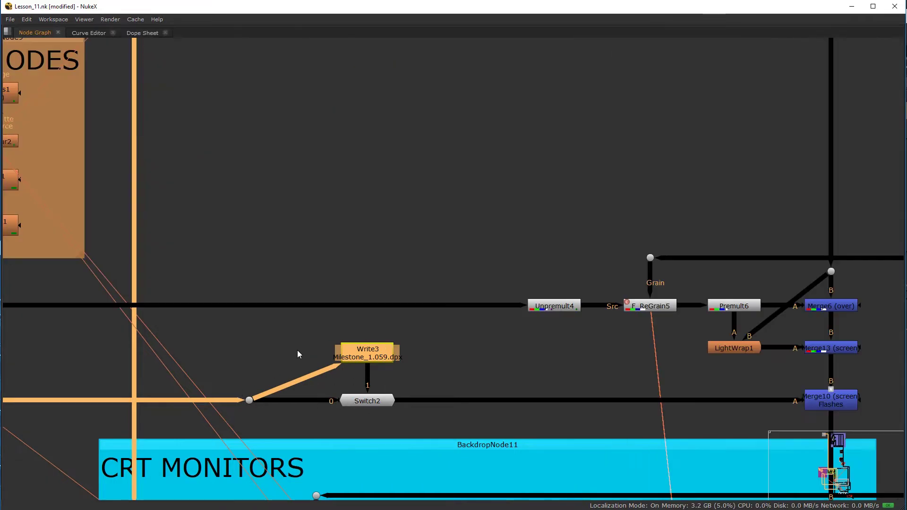
# Disconnect both Switch inputs and place the Write node directly above the dot on the flashes pipe
pyautogui.scroll(-3, 475, 342)
pyautogui.scroll(5, 475, 341)
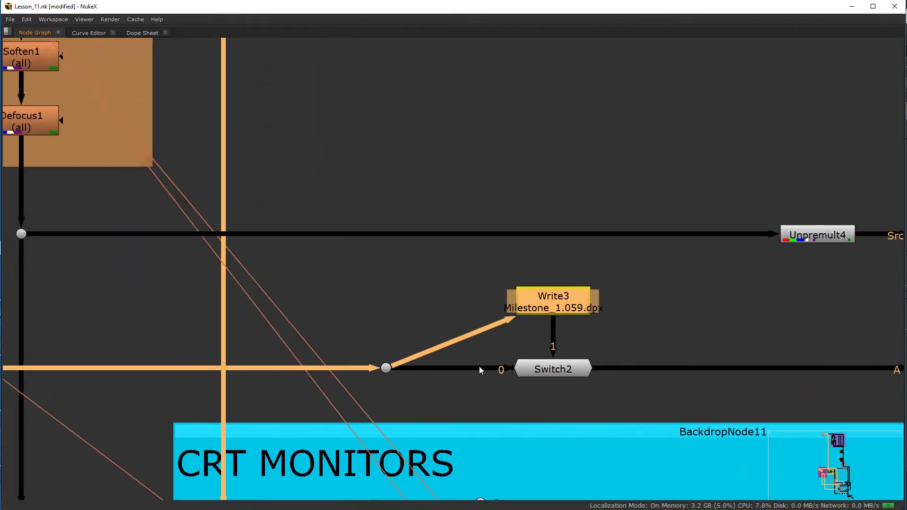
pyautogui.moveTo(514, 371); pyautogui.dragTo(400, 304)
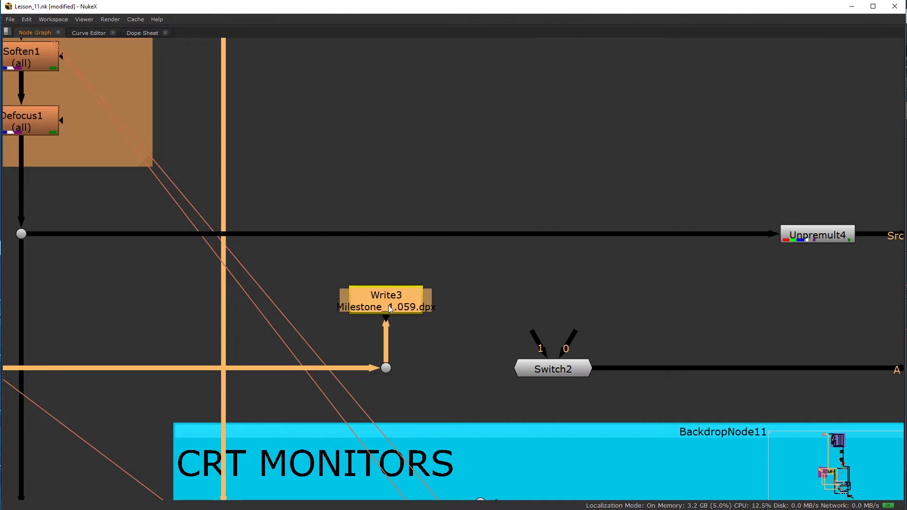
pyautogui.scroll(-4, 457, 305)
# Examine the folder and file name parts of the flashes Write node's output path
pyautogui.press('space')
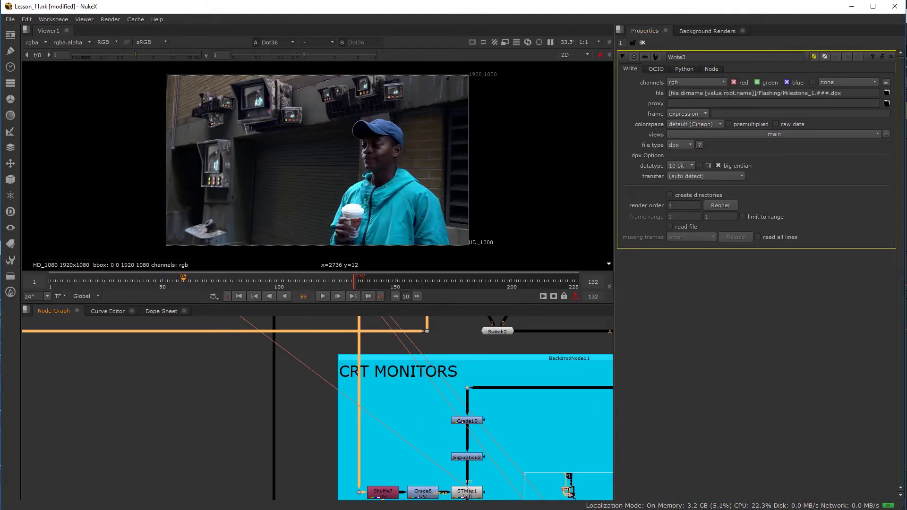
pyautogui.click(759, 93)
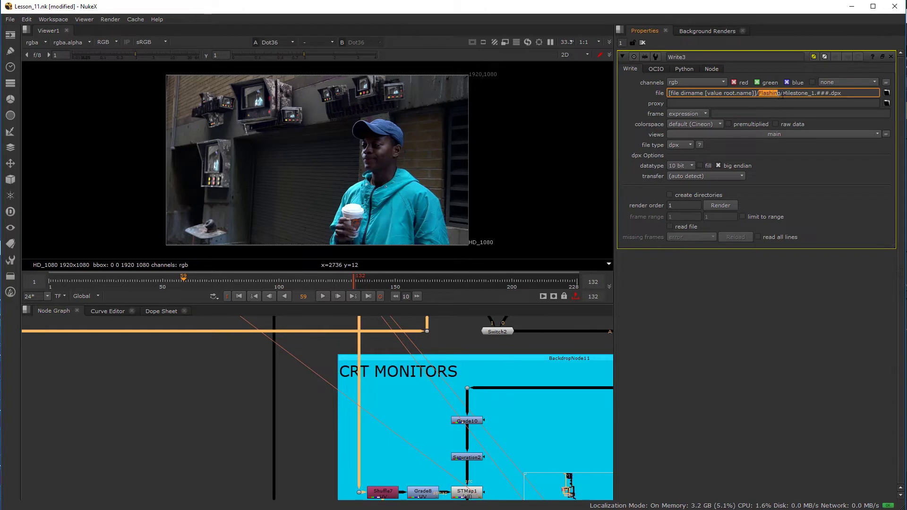
pyautogui.moveTo(785, 93); pyautogui.dragTo(845, 96)
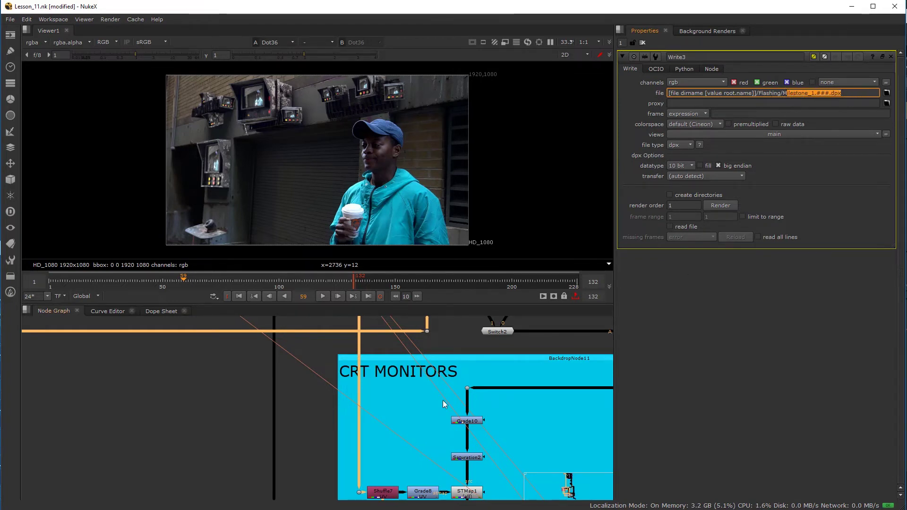
pyautogui.scroll(-5, 426, 404)
pyautogui.moveTo(402, 374); pyautogui.dragTo(316, 409, button='middle')
pyautogui.scroll(6, 316, 407)
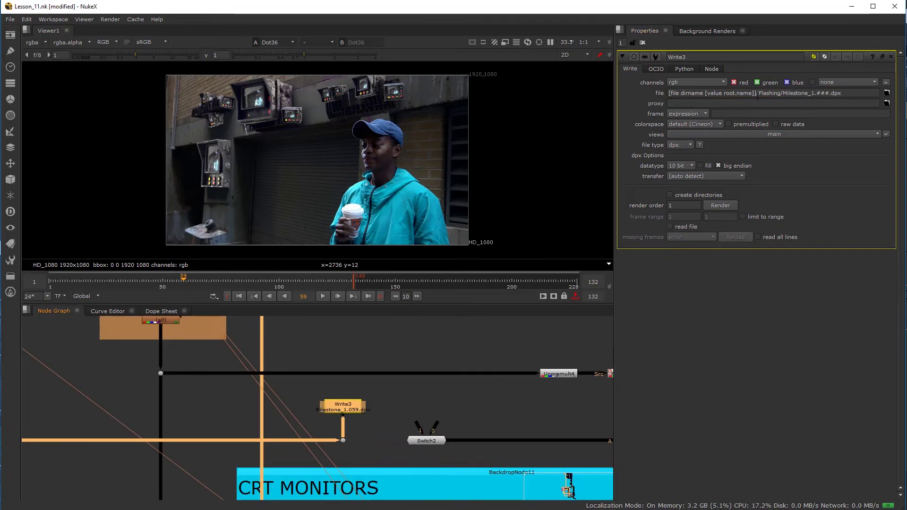
# Open the Write node in the CLEAN_PLATE MILESTONE #1 backdrop and examine its output path for comparison
pyautogui.scroll(-6, 509, 361)
pyautogui.moveTo(497, 352); pyautogui.dragTo(418, 450, button='middle')
pyautogui.scroll(5, 418, 450)
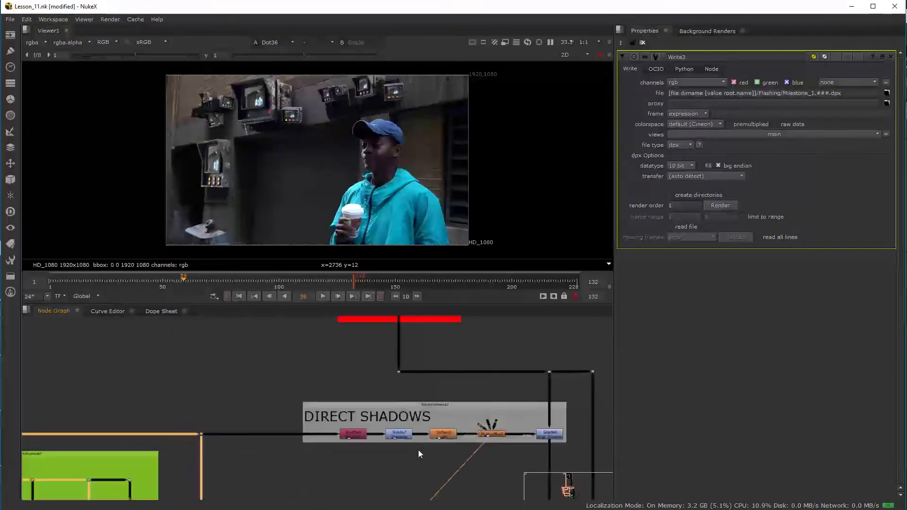
pyautogui.scroll(3, 425, 442)
pyautogui.scroll(-6, 407, 427)
pyautogui.scroll(6, 347, 373)
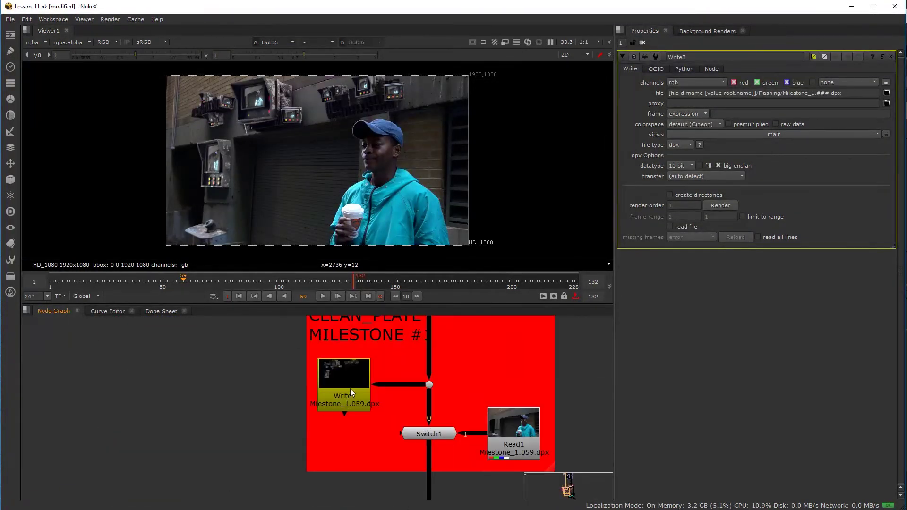
pyautogui.doubleClick(350, 390)
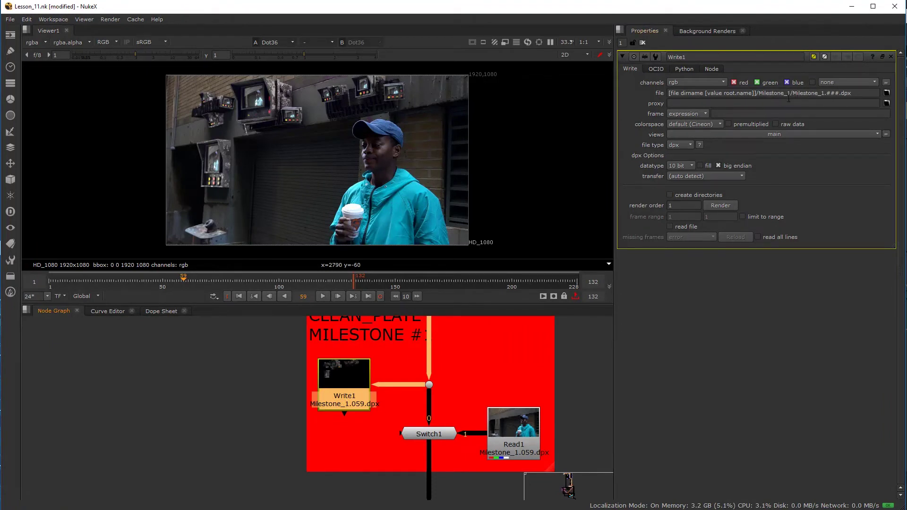
pyautogui.scroll(-5, 474, 363)
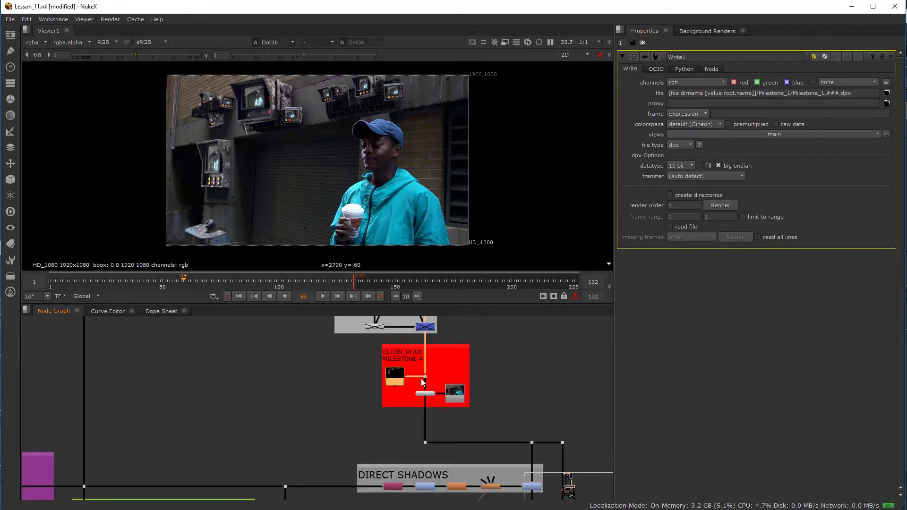
# Return to the flashes branch and reopen its Write node's properties to review the render settings
pyautogui.scroll(5, 398, 383)
pyautogui.scroll(5, 398, 373)
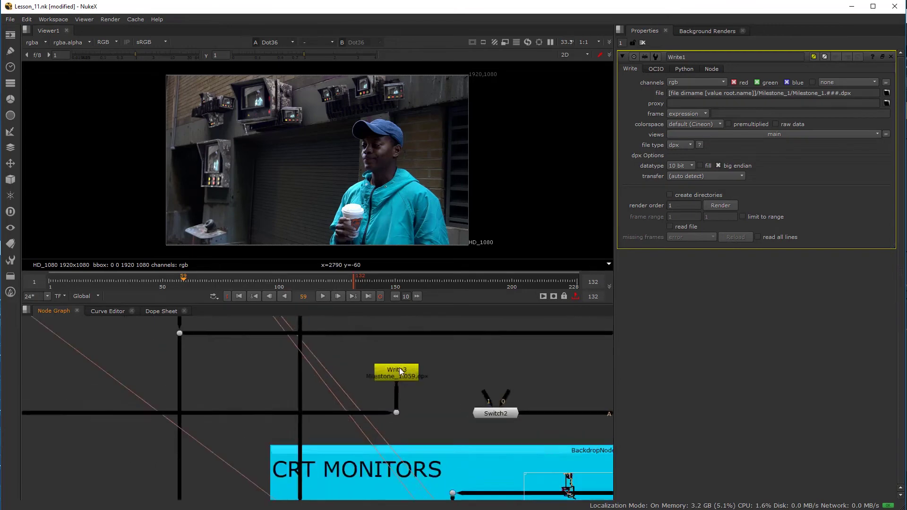
pyautogui.doubleClick(398, 376)
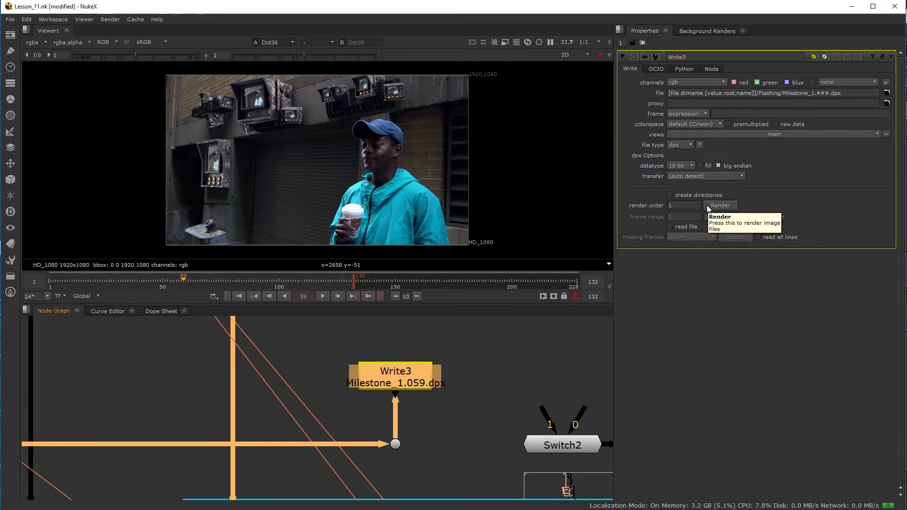
# Read in the Milestone_1.###.dpx 1-132 sequence from the Flashing folder as a new node above the Switch
pyautogui.scroll(-2, 422, 430)
pyautogui.moveTo(422, 430); pyautogui.dragTo(303, 385, button='middle')
pyautogui.scroll(1, 336, 404)
pyautogui.scroll(-1, 376, 403)
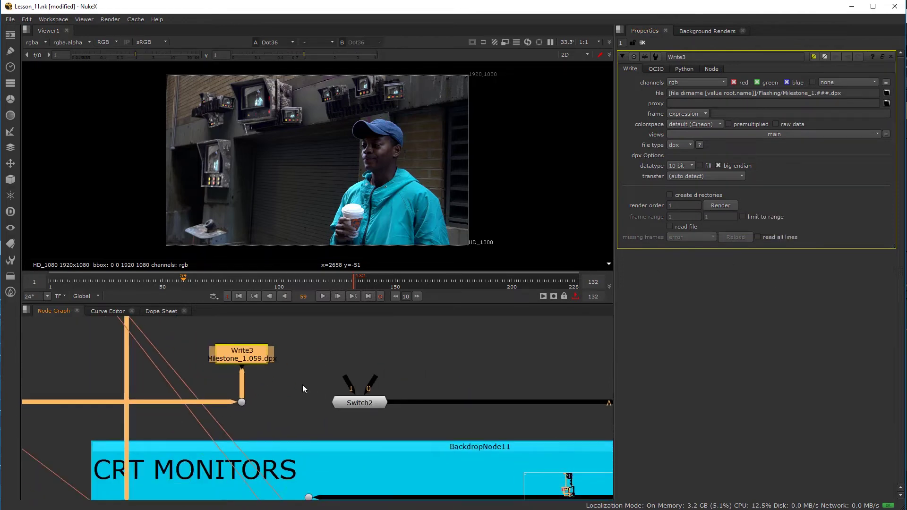
pyautogui.click(320, 367)
pyautogui.moveTo(331, 356); pyautogui.dragTo(292, 368, button='middle')
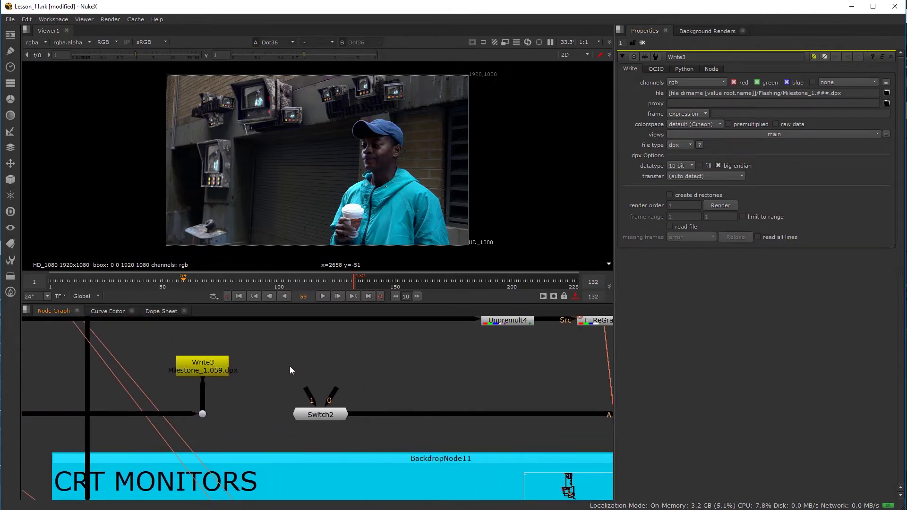
pyautogui.press('r')
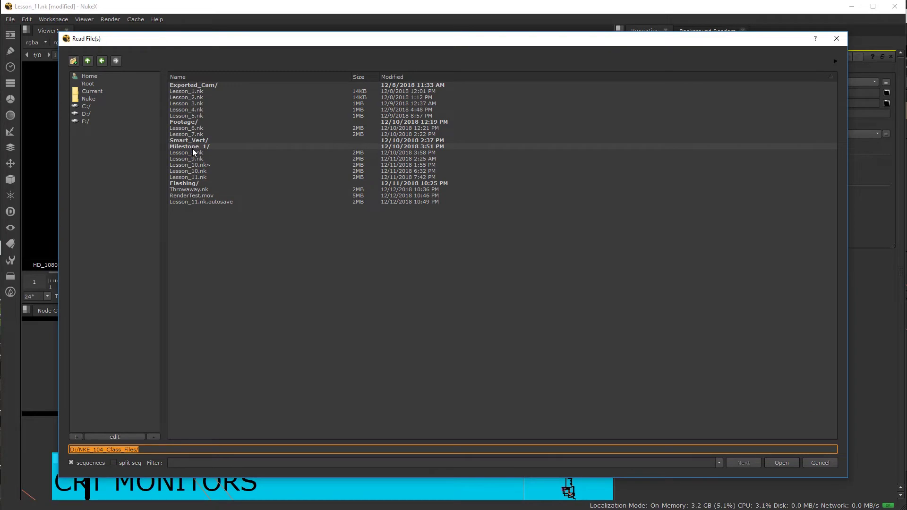
pyautogui.doubleClick(189, 183)
pyautogui.click(230, 85)
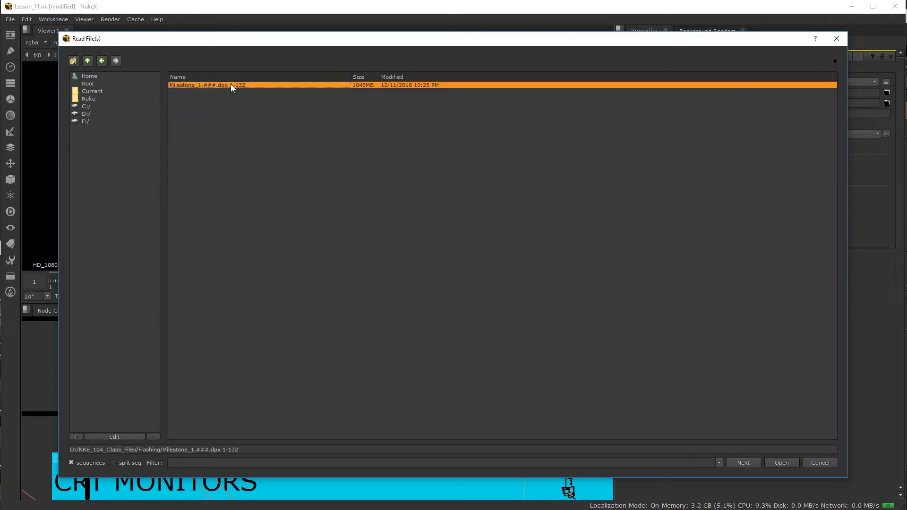
pyautogui.click(782, 463)
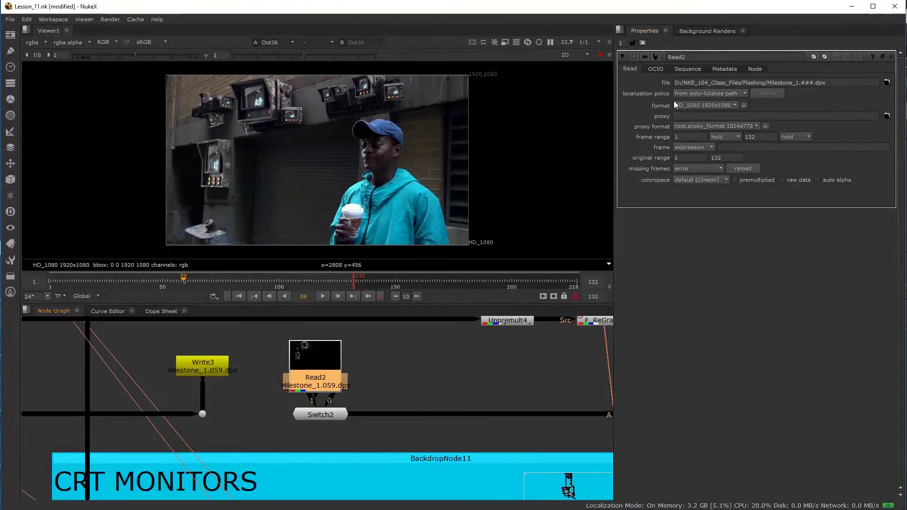
# Replace the directory part of the Read node's file path with the Write node's [file dirname [value root.name]] expression
pyautogui.click(679, 83)
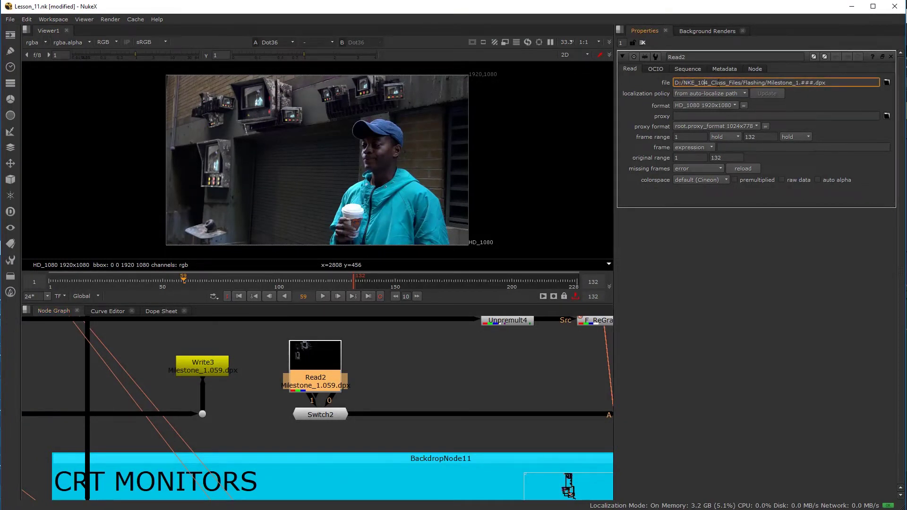
pyautogui.doubleClick(211, 370)
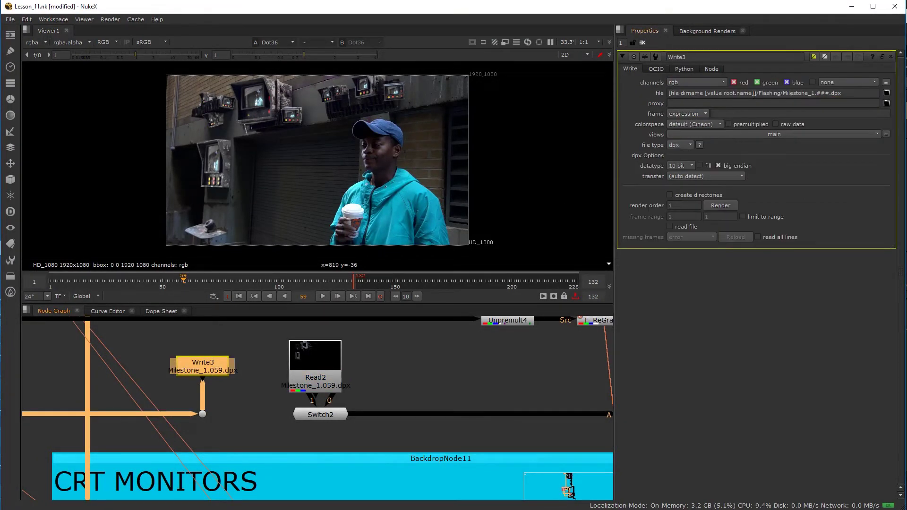
pyautogui.moveTo(757, 94); pyautogui.dragTo(668, 94)
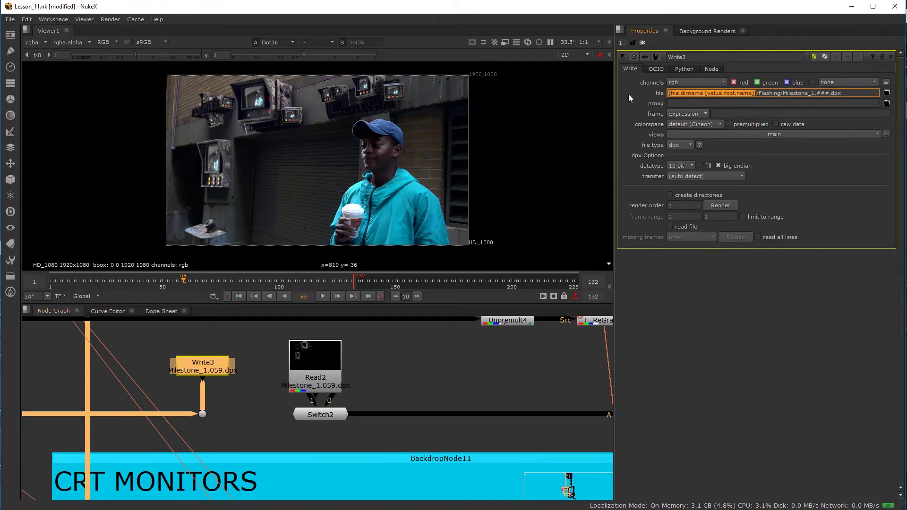
pyautogui.doubleClick(328, 356)
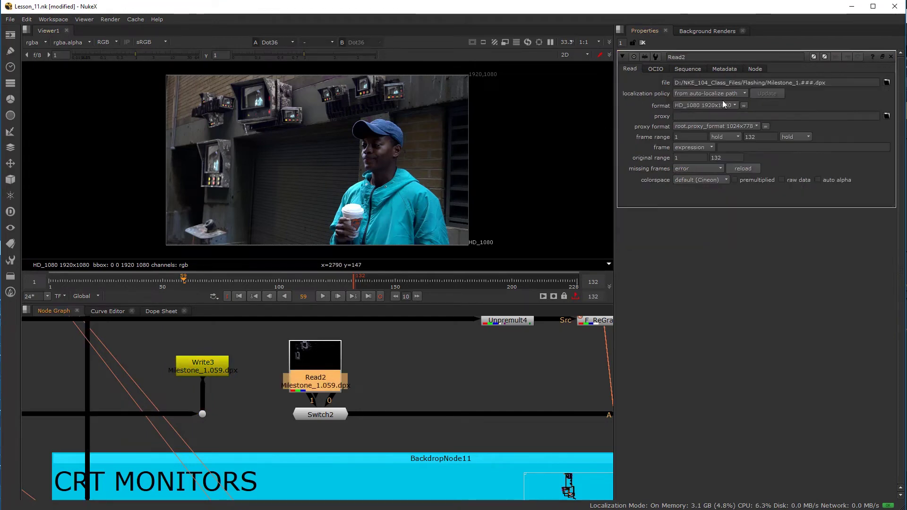
pyautogui.moveTo(722, 83); pyautogui.dragTo(622, 87)
pyautogui.write('[file dirname [value root.name]]')
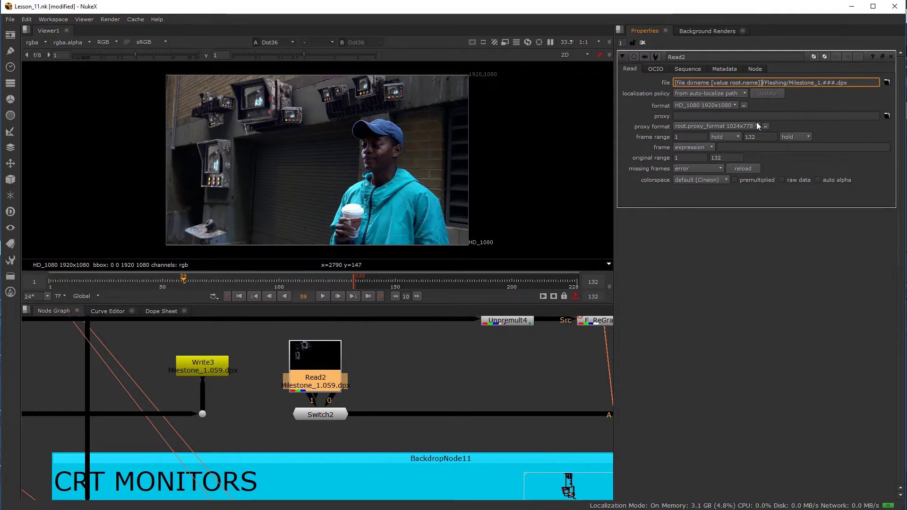
pyautogui.click(473, 375)
pyautogui.moveTo(332, 366); pyautogui.dragTo(331, 368)
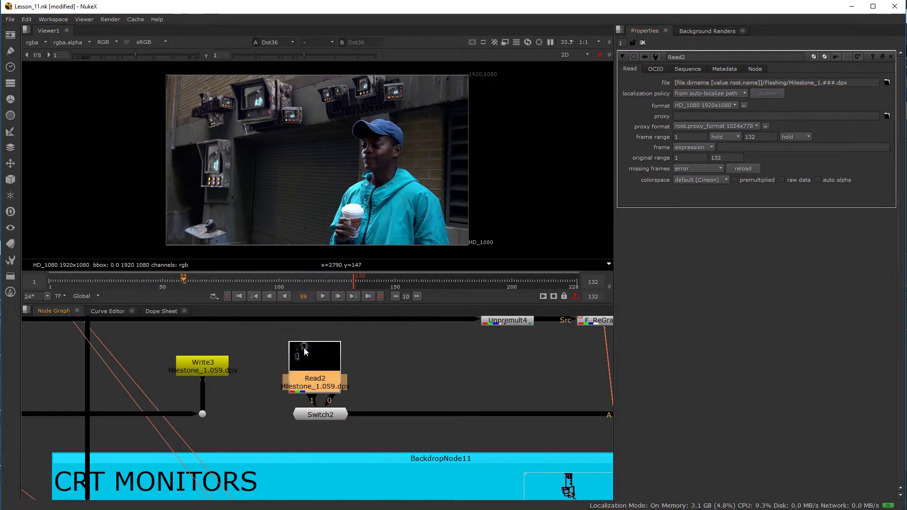
# View the Read node's Flashing sequence in the viewer, then scrub and play through it to check the rendered flashes
pyautogui.press('1')
pyautogui.moveTo(196, 282)
pyautogui.mouseDown()
pyautogui.moveTo(283, 287)
pyautogui.moveTo(132, 284)
pyautogui.moveTo(180, 282)
pyautogui.mouseUp()
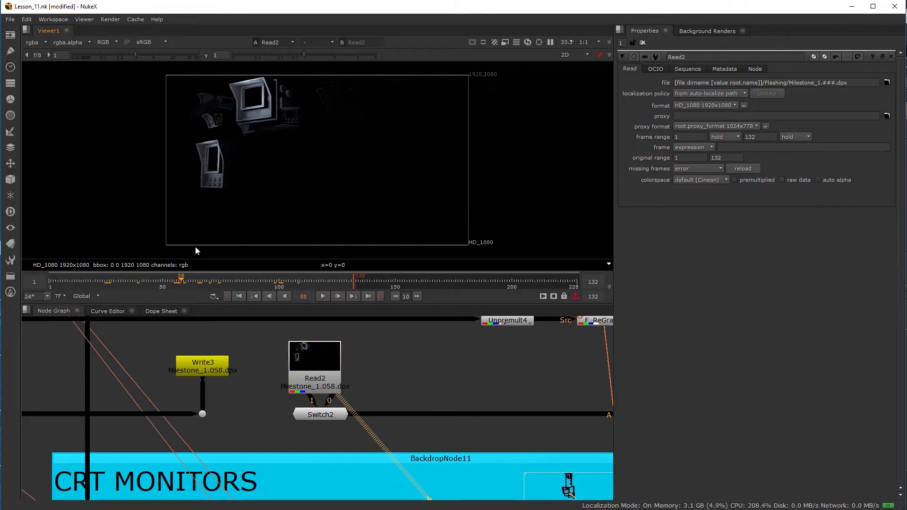
pyautogui.moveTo(124, 283)
pyautogui.mouseDown()
pyautogui.moveTo(112, 283)
pyautogui.moveTo(146, 284)
pyautogui.moveTo(105, 282)
pyautogui.moveTo(132, 282)
pyautogui.mouseUp()
pyautogui.scroll(5, 217, 146)
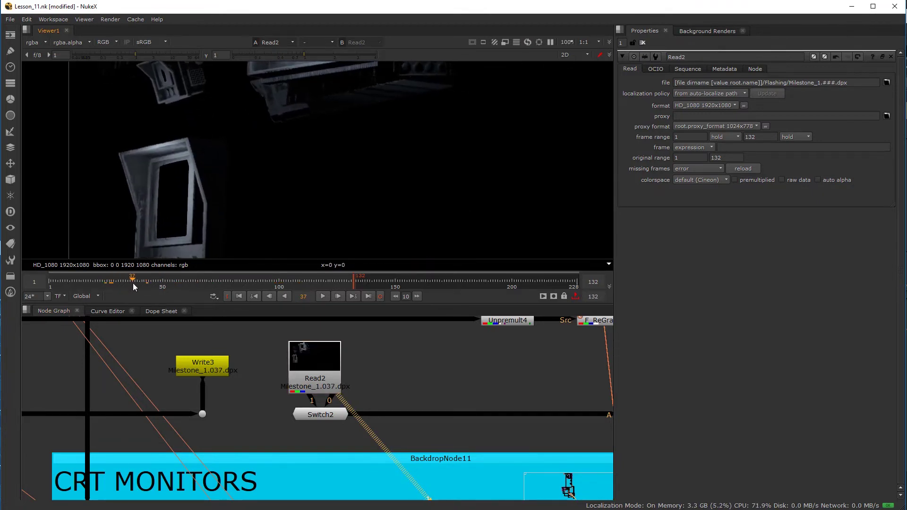
pyautogui.click(322, 297)
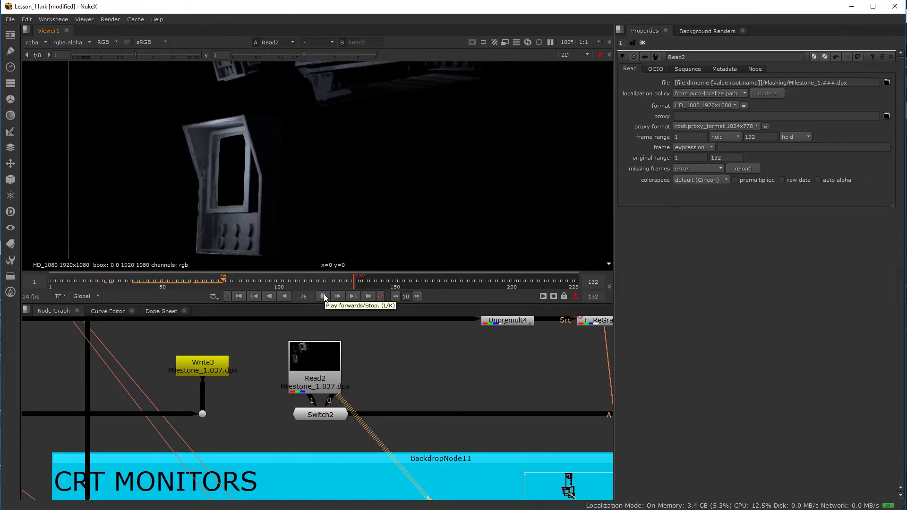
pyautogui.click(323, 296)
# Delete the Switch node and wire the Read node through a dot straight into the A input of the flashes Merge
pyautogui.scroll(-2, 284, 371)
pyautogui.scroll(2, 309, 401)
pyautogui.moveTo(308, 392)
pyautogui.mouseDown()
pyautogui.moveTo(325, 420)
pyautogui.moveTo(311, 396)
pyautogui.mouseUp()
pyautogui.scroll(-3, 311, 396)
pyautogui.moveTo(316, 393); pyautogui.dragTo(240, 385, button='middle')
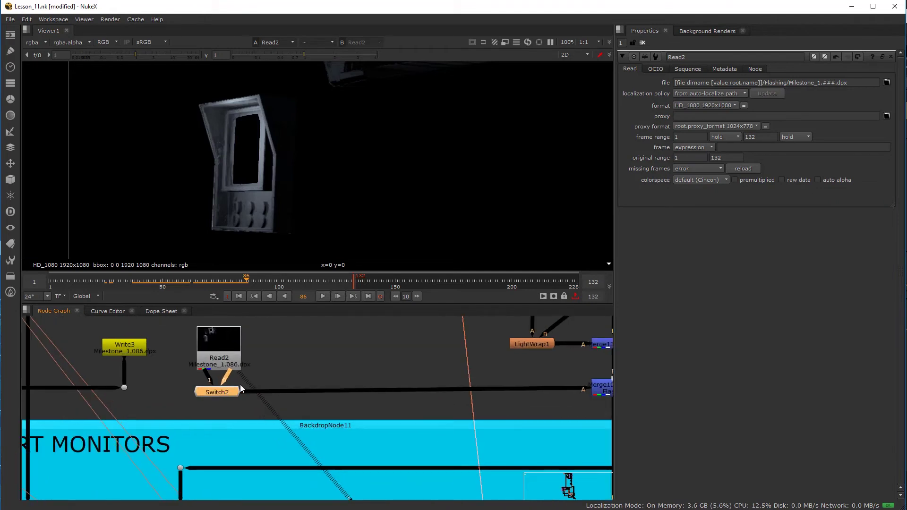
pyautogui.scroll(-1, 240, 385)
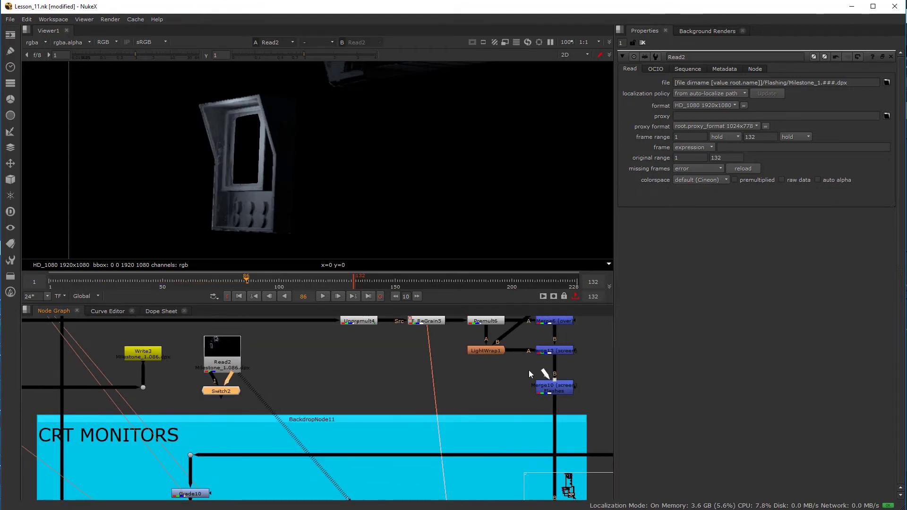
pyautogui.moveTo(531, 386); pyautogui.dragTo(218, 357)
pyautogui.click(223, 392)
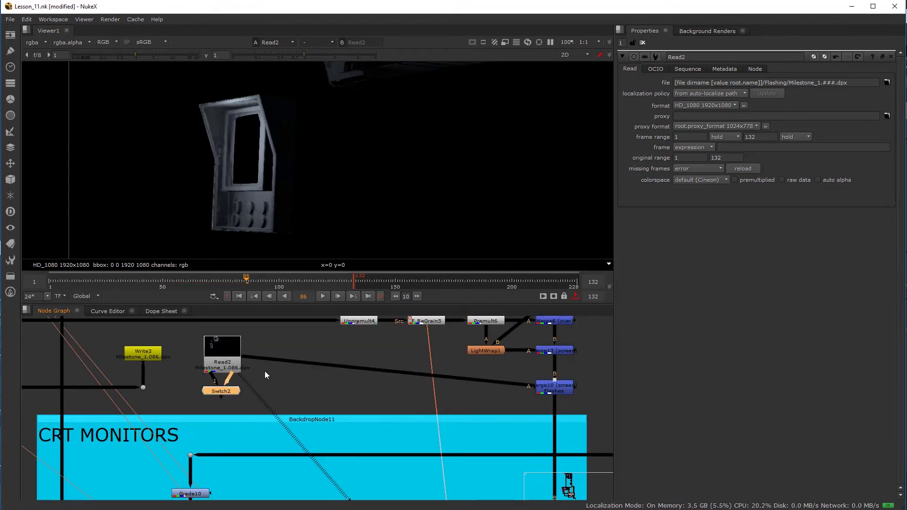
pyautogui.press('Delete')
pyautogui.keyDown('ctrl'); pyautogui.moveTo(390, 373); pyautogui.dragTo(213, 388); pyautogui.keyUp('ctrl')
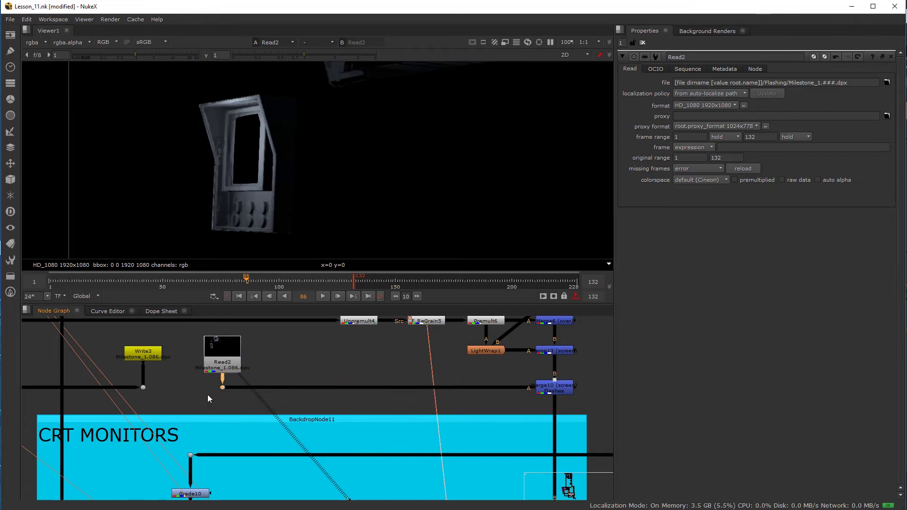
# Move the Read node higher above its dot and nudge the neighbouring Write node up to line up with it
pyautogui.scroll(-2, 208, 395)
pyautogui.moveTo(208, 395)
pyautogui.mouseDown(button='middle')
pyautogui.moveTo(311, 389)
pyautogui.moveTo(207, 383)
pyautogui.mouseUp(button='middle')
pyautogui.scroll(2, 235, 376)
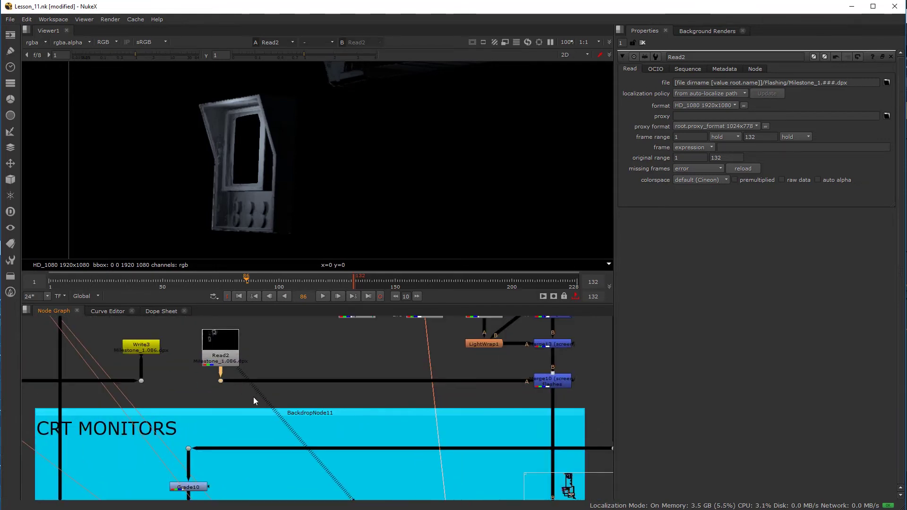
pyautogui.moveTo(228, 358); pyautogui.dragTo(198, 348)
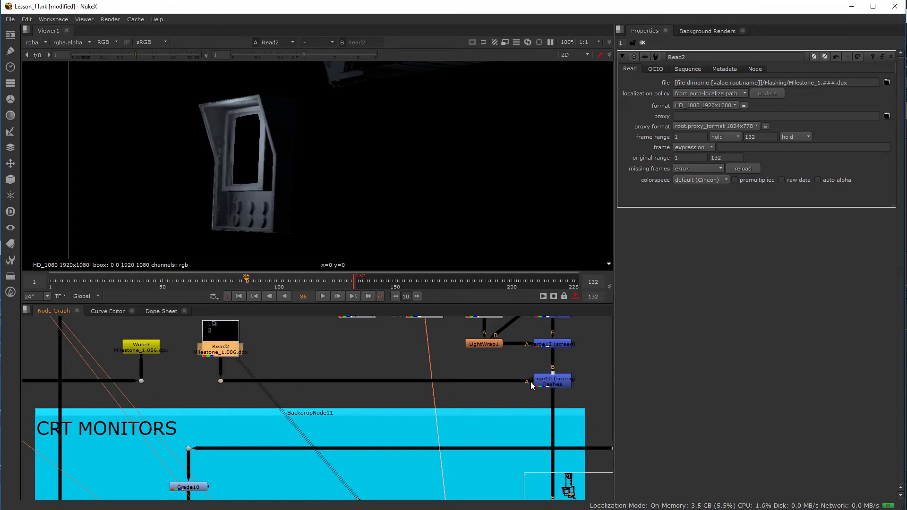
pyautogui.moveTo(530, 381); pyautogui.dragTo(220, 382)
pyautogui.moveTo(142, 349); pyautogui.dragTo(142, 345)
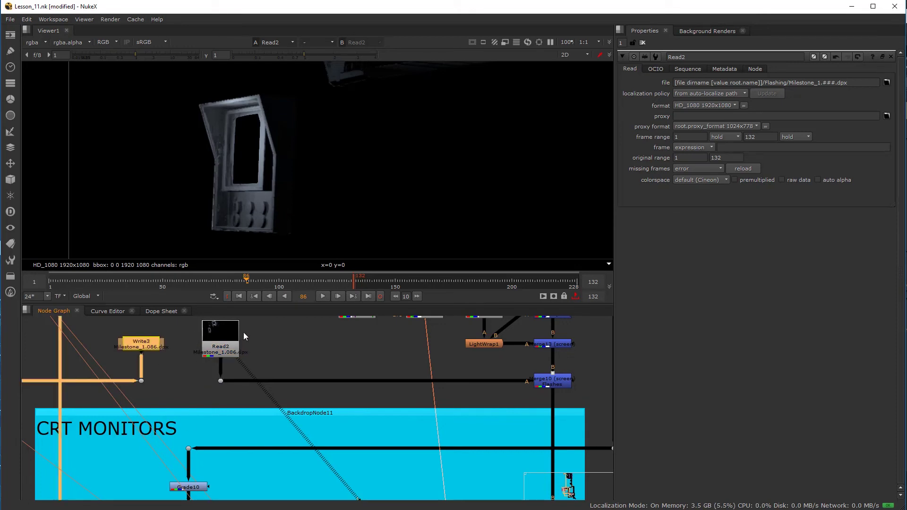
pyautogui.click(212, 355)
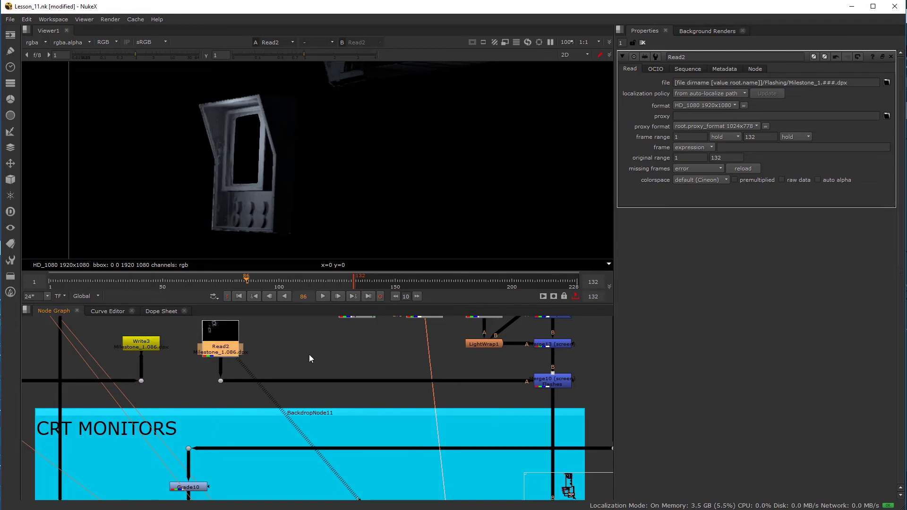
# Open the Write node in the OUTPUT backdrop and start rendering RenderTest.mov over frames 1-132
pyautogui.scroll(-2, 264, 355)
pyautogui.scroll(-3, 207, 381)
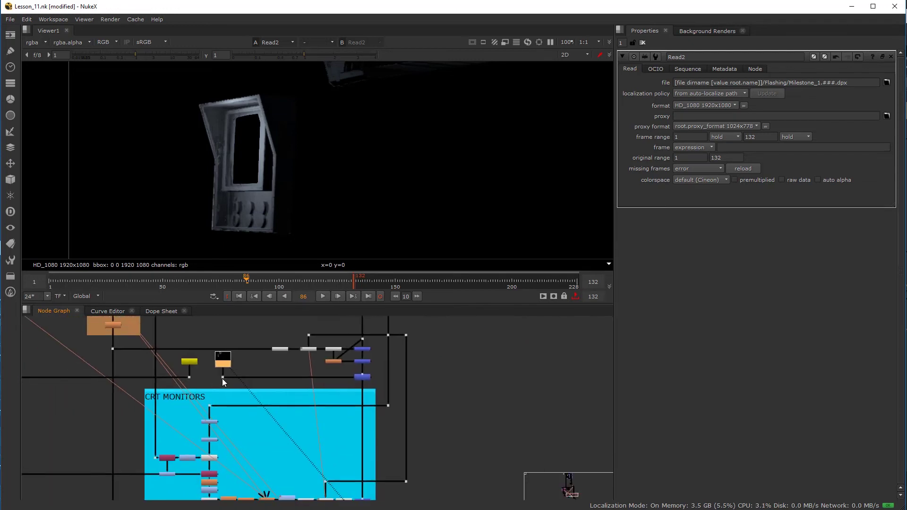
pyautogui.moveTo(222, 378); pyautogui.dragTo(313, 391, button='middle')
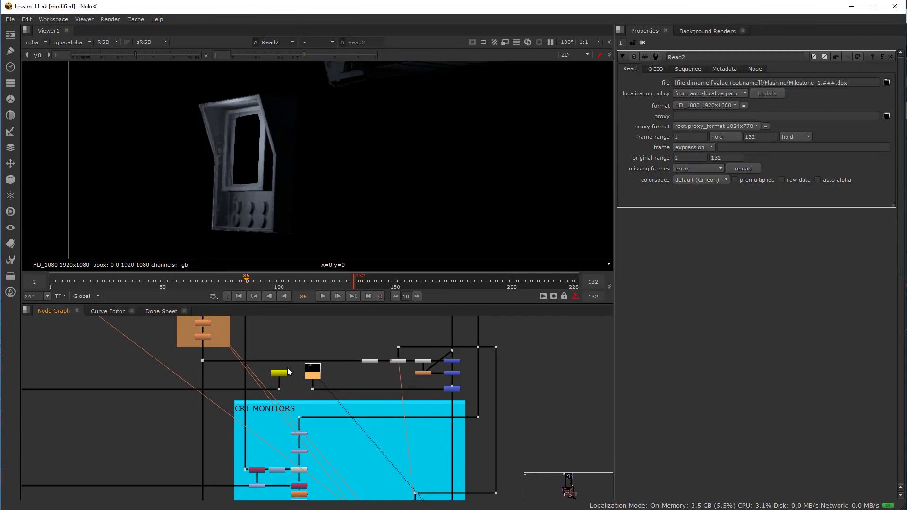
pyautogui.scroll(3, 452, 376)
pyautogui.scroll(4, 466, 398)
pyautogui.scroll(-10, 434, 404)
pyautogui.moveTo(412, 439); pyautogui.dragTo(396, 364, button='middle')
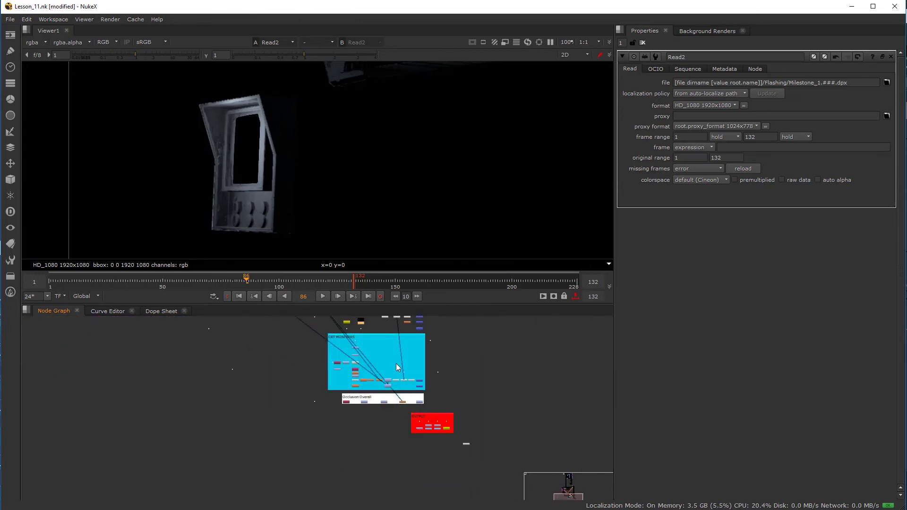
pyautogui.scroll(3, 469, 364)
pyautogui.scroll(3, 418, 396)
pyautogui.click(418, 395)
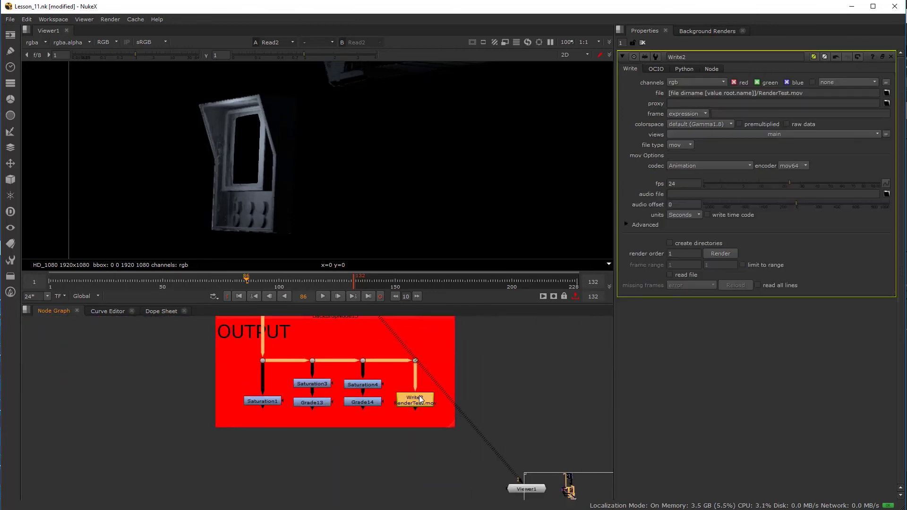
pyautogui.click(720, 254)
pyautogui.click(531, 241)
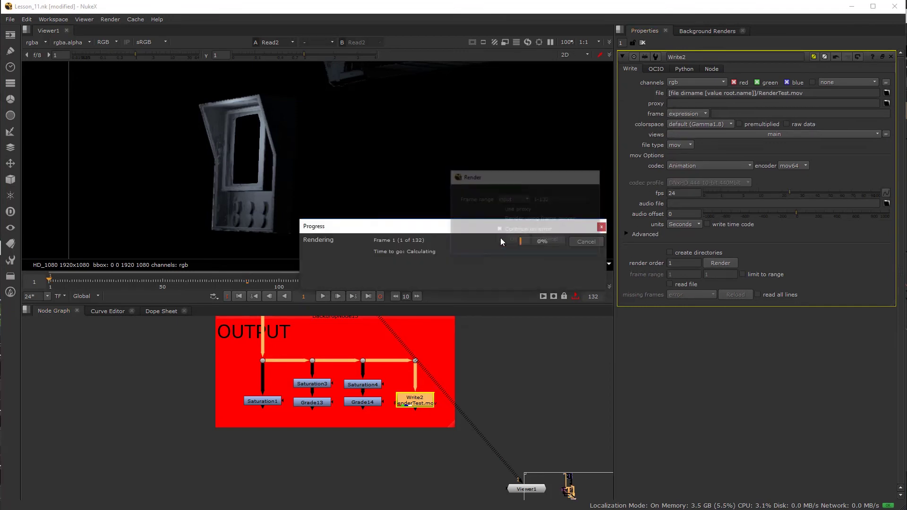